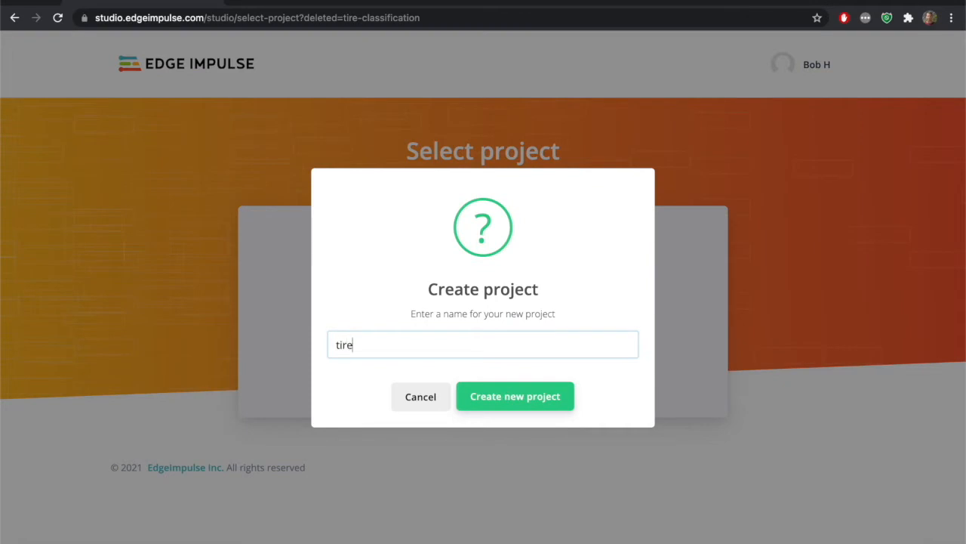
Create a new project named tire-classifier and dismiss the welcome wizard without choosing a data type
type("fier")
left_click(531, 405)
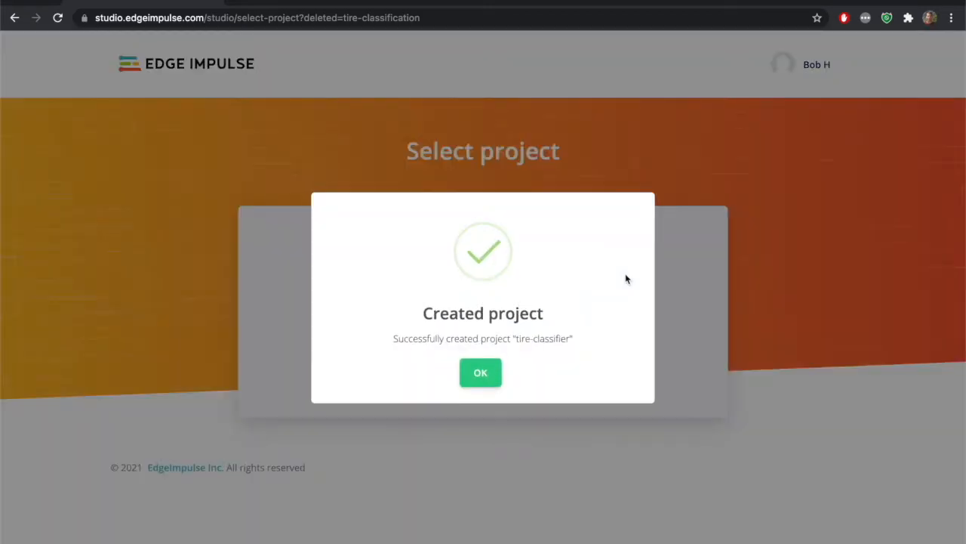
left_click(481, 378)
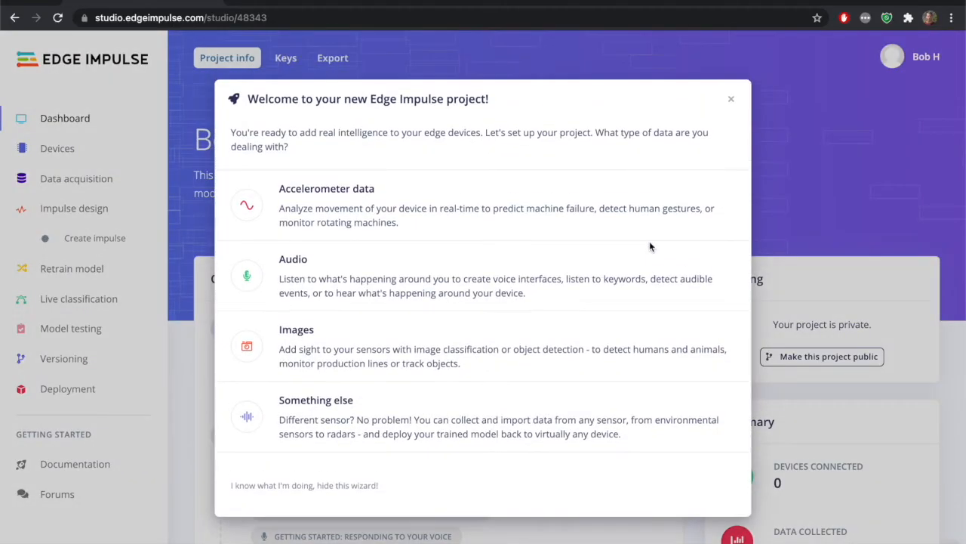
left_click(731, 100)
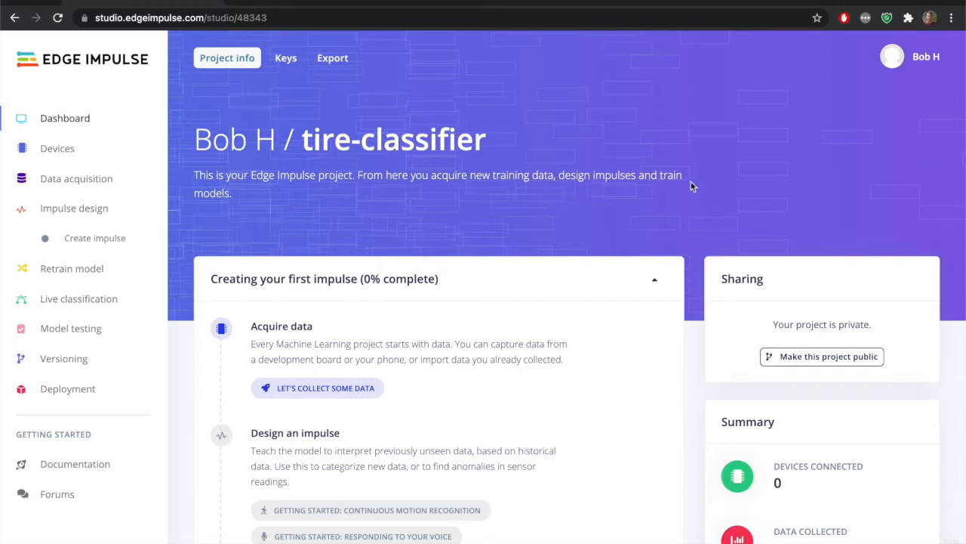
Switch to OpenMV IDE and log in to the Edge Impulse account with its password for uploading the dataset to a project
key("super+Tab")
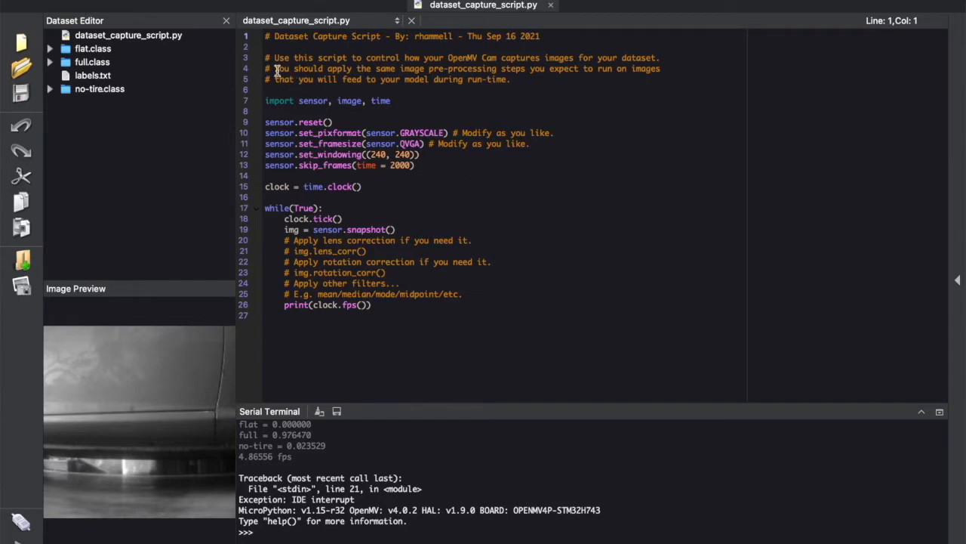
left_click(196, 0)
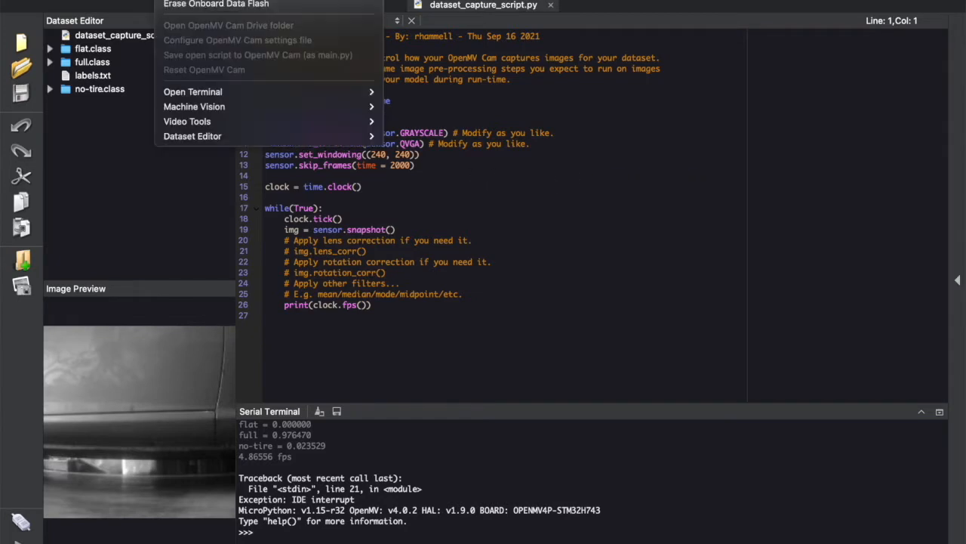
mouse_move(318, 137)
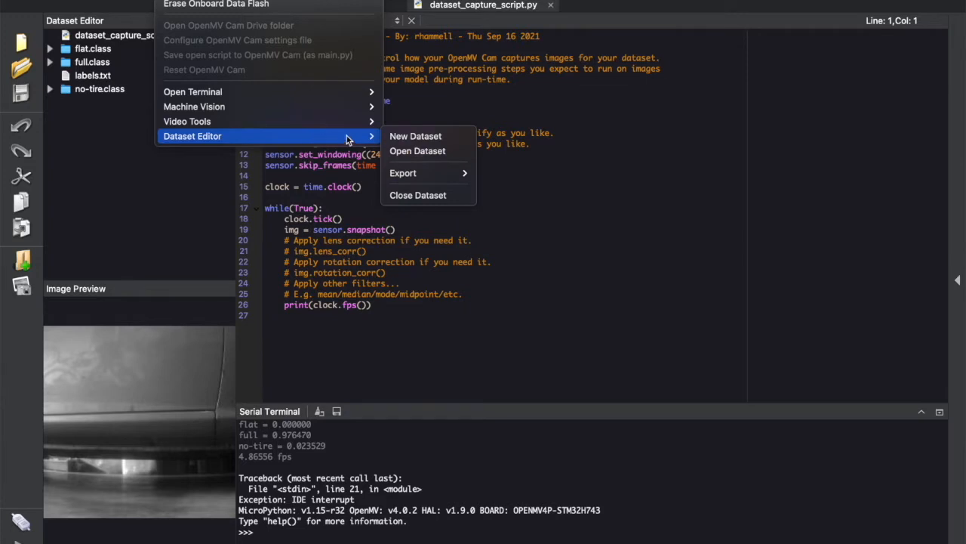
mouse_move(428, 176)
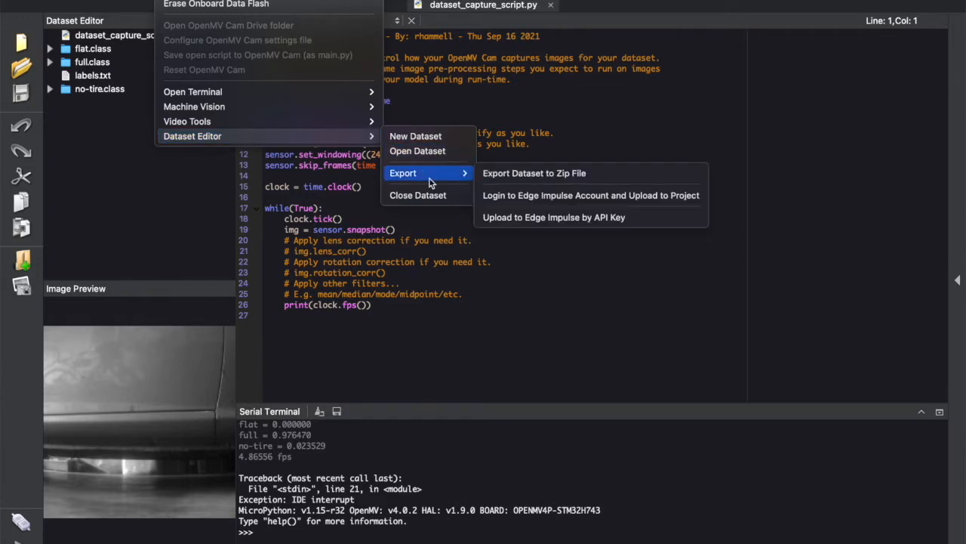
left_click(521, 196)
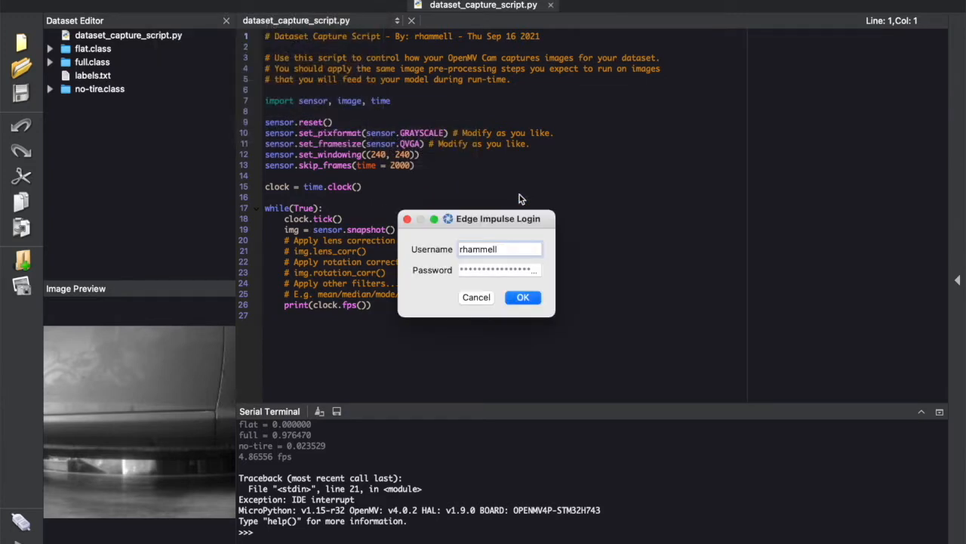
left_click(475, 272)
type("************")
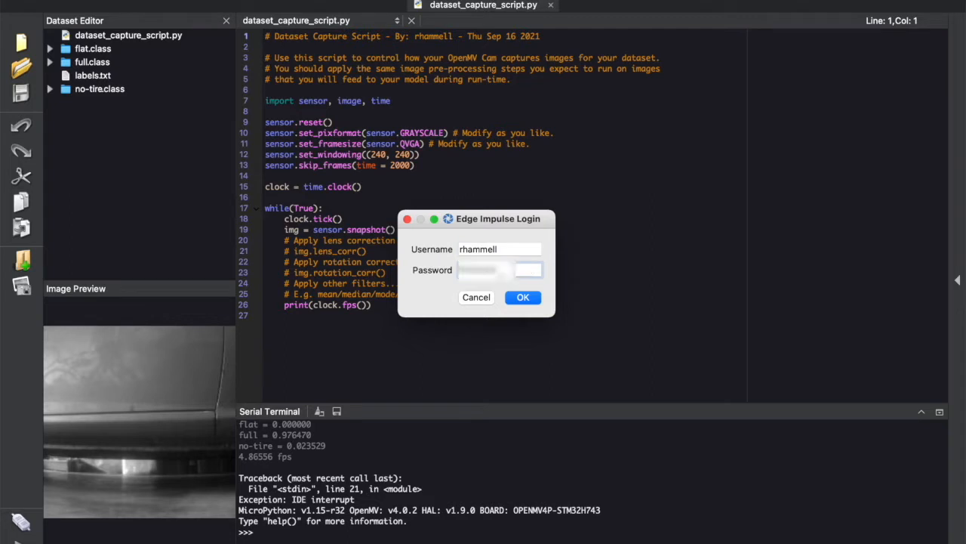
key("Return")
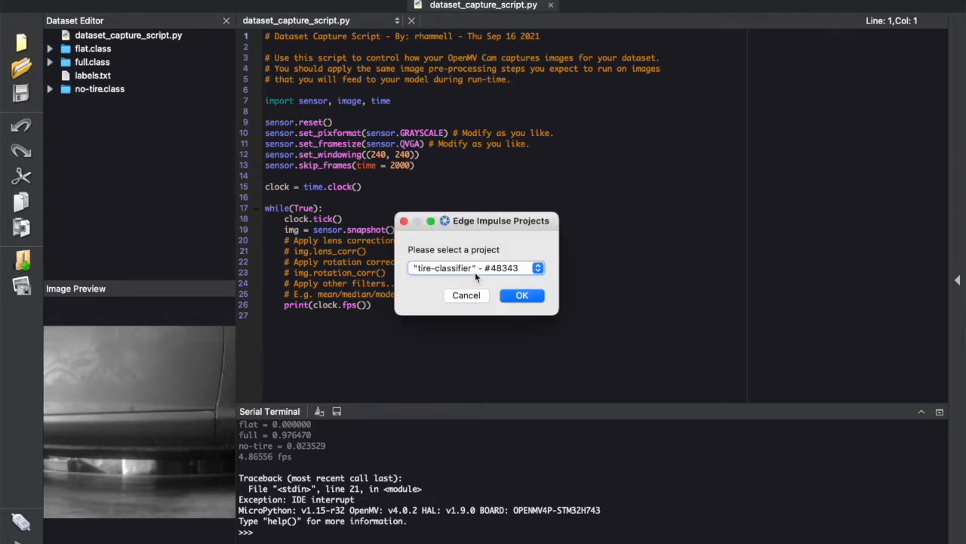
Upload the dataset to the tire-classifier project with a split of 80% training and 20% test data
left_click(523, 297)
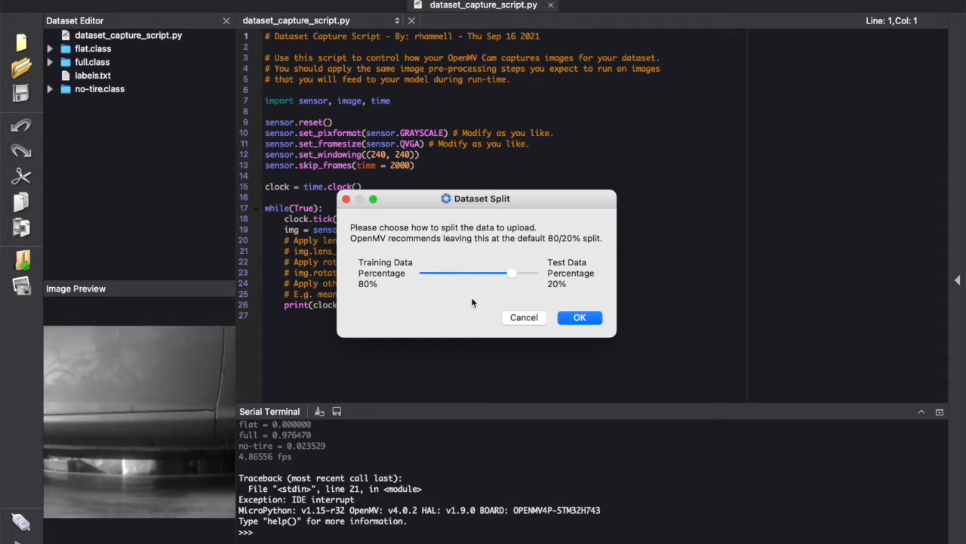
left_click(580, 318)
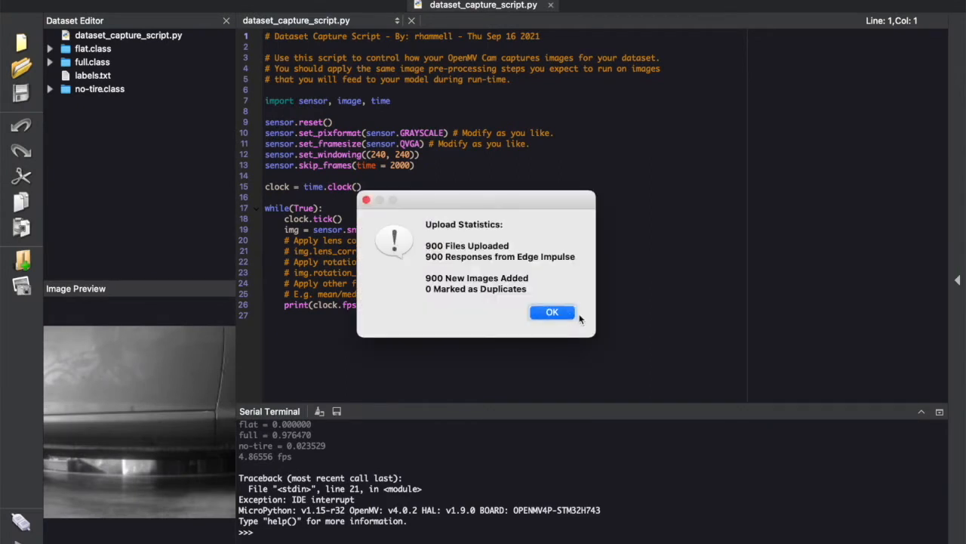
left_click(551, 313)
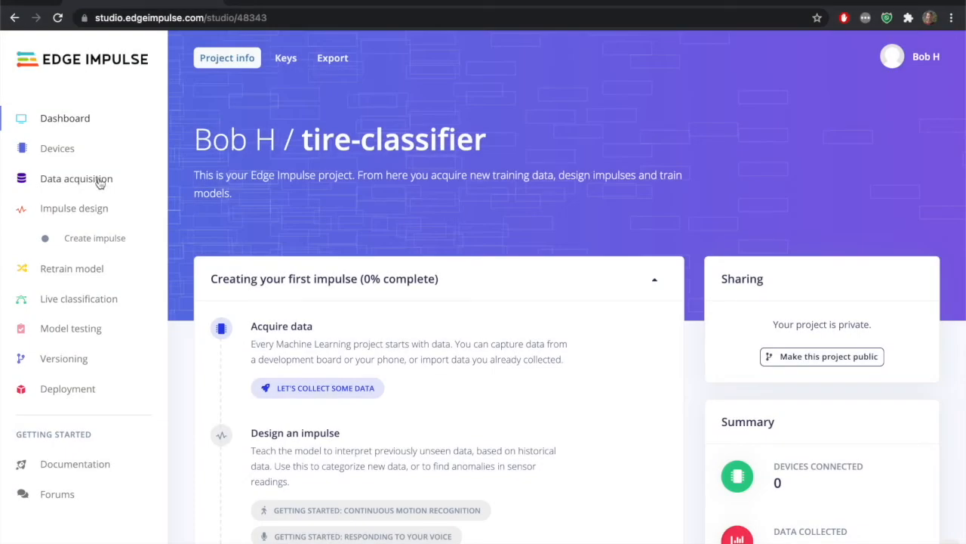
Switch to Edge Impulse Studio and examine several no-tire images in the project's collected training data
left_click(99, 183)
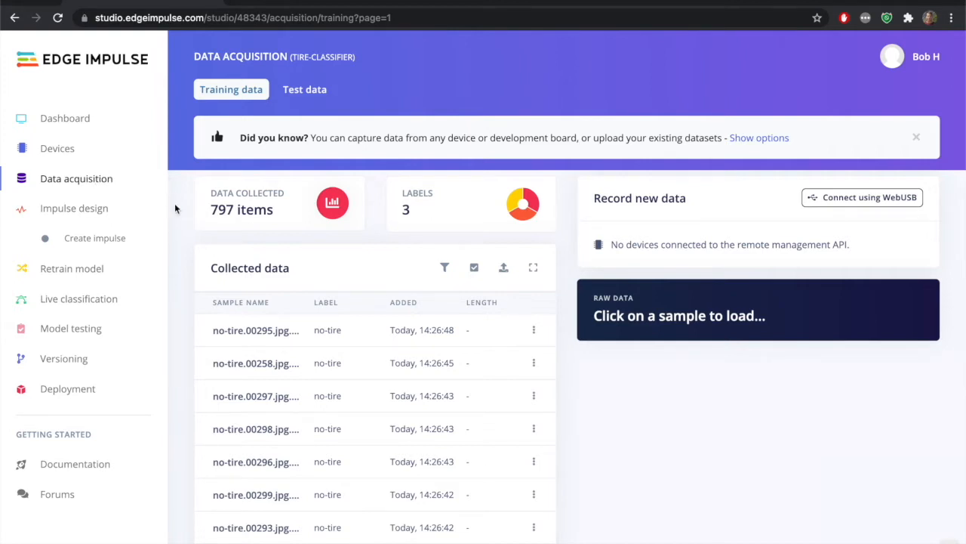
left_click(251, 332)
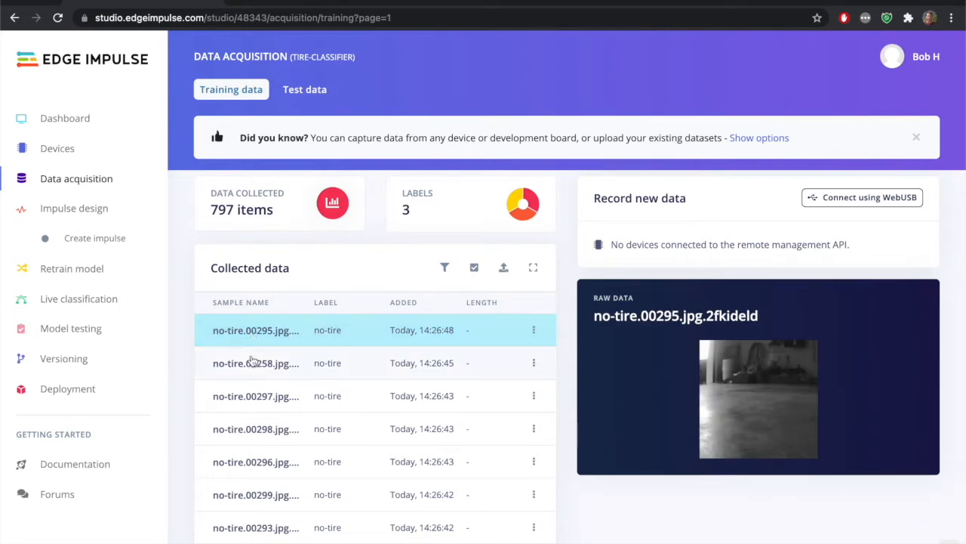
left_click(253, 362)
scroll(253, 361, "down", 1)
scroll(253, 360, "down", 1)
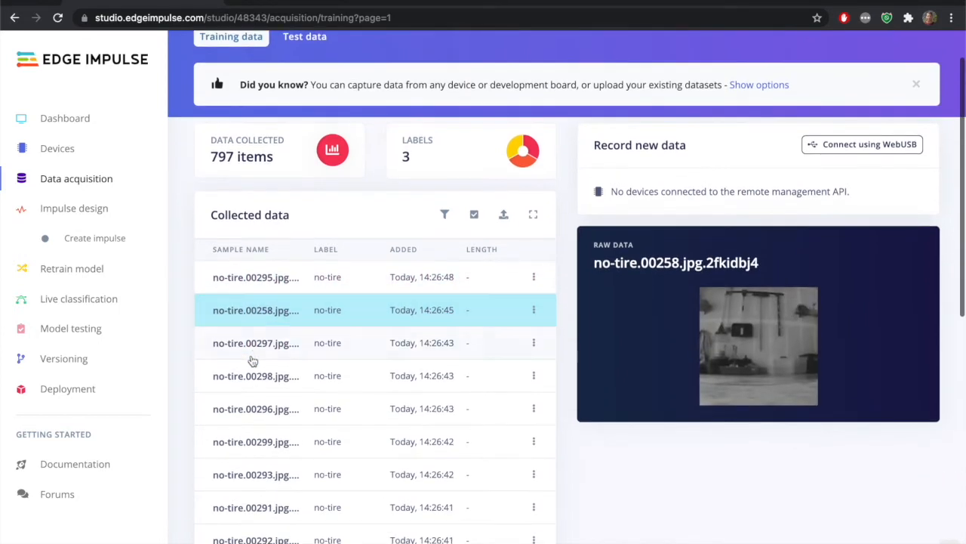
left_click(253, 377)
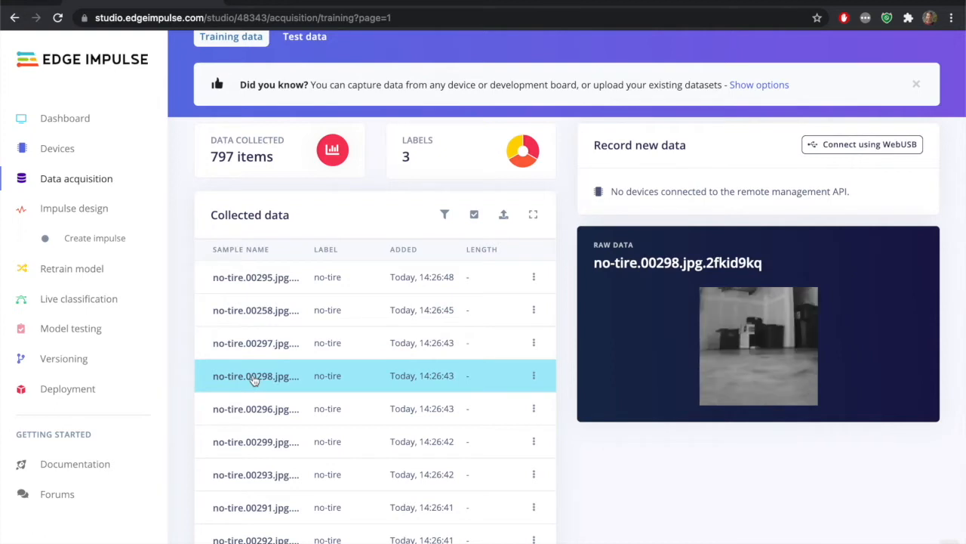
scroll(254, 380, "down", 3)
left_click(254, 377)
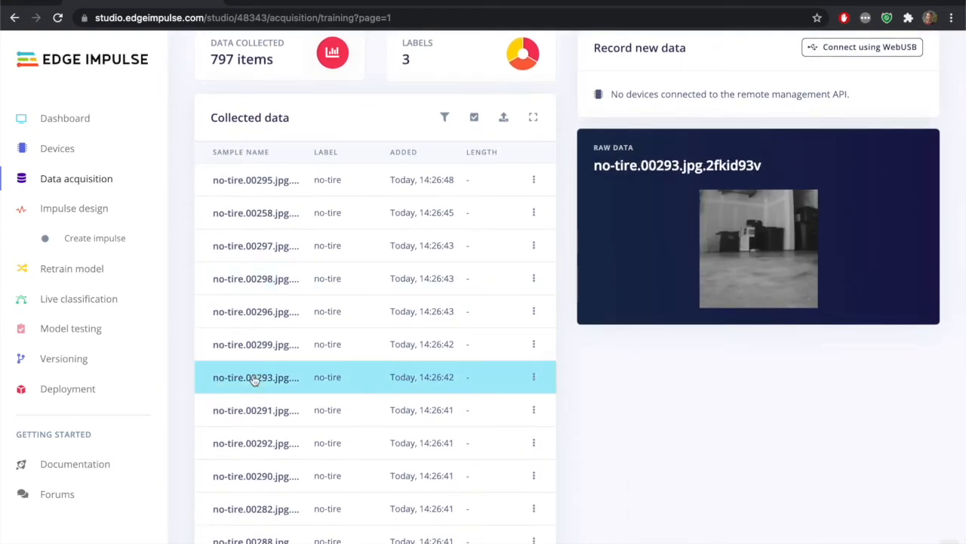
left_click(255, 444)
scroll(255, 447, "down", 3)
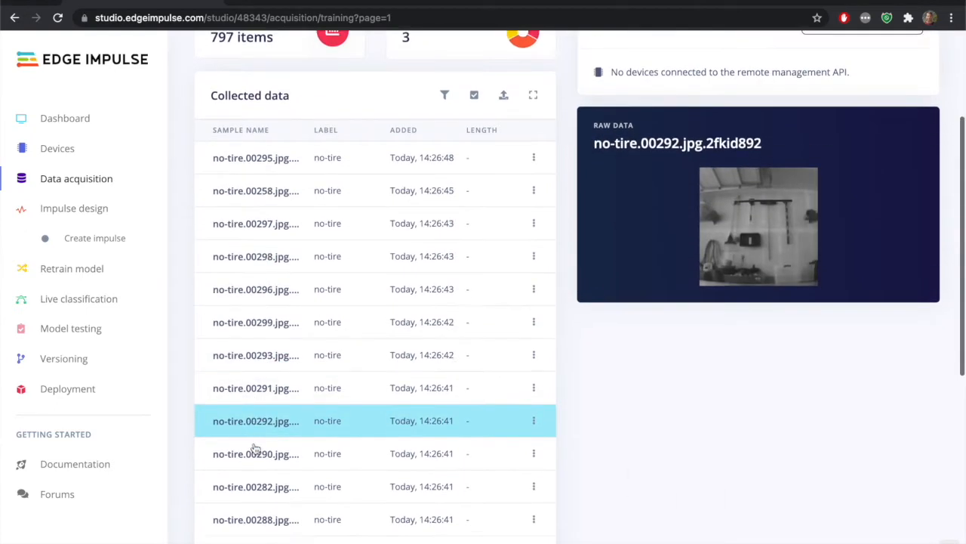
left_click(255, 444)
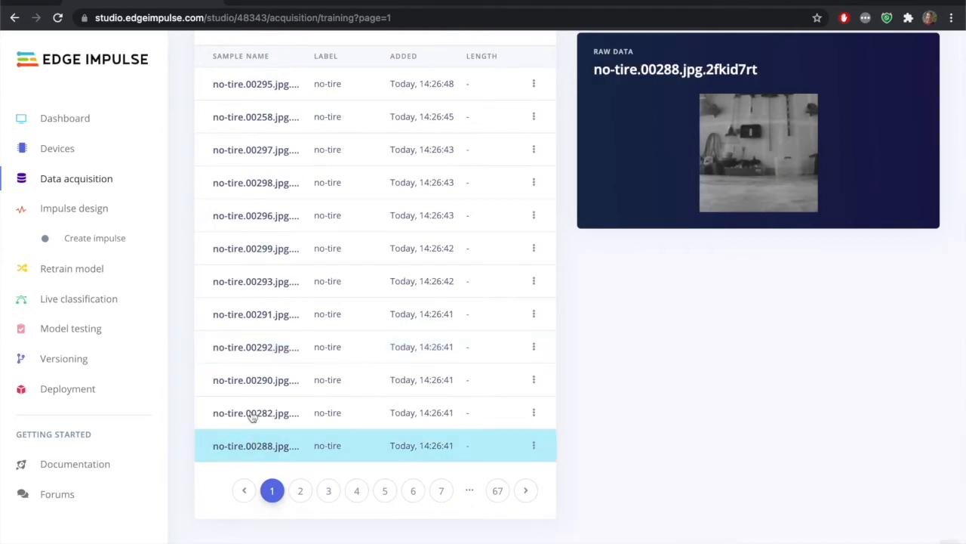
Examine several no-tire images in the project's collected test data
scroll(256, 342, "up", 7)
left_click(299, 90)
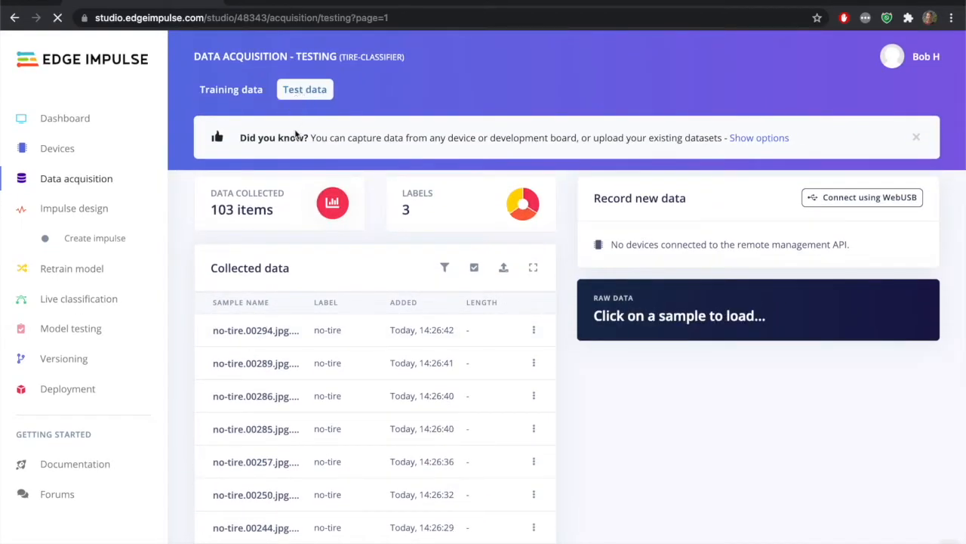
left_click(256, 363)
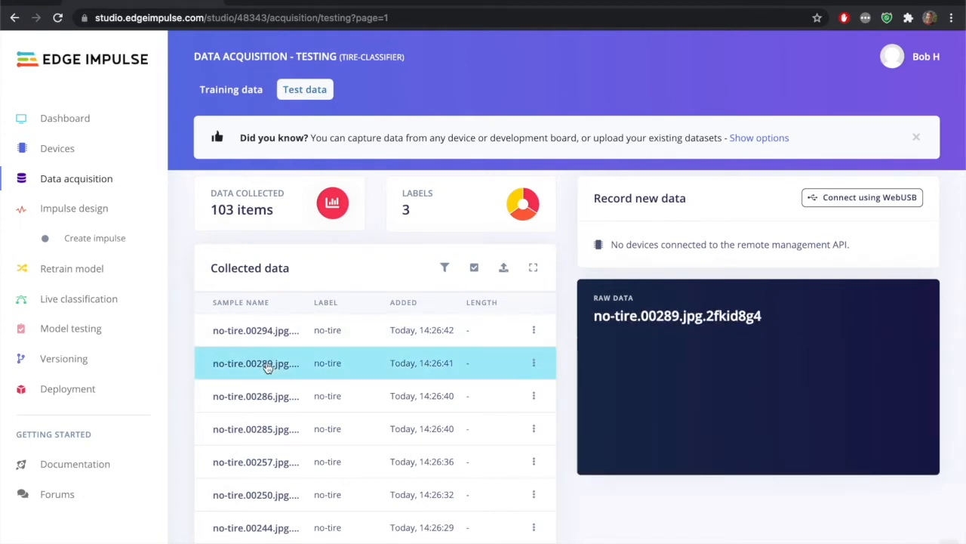
scroll(266, 366, "down", 3)
left_click(266, 367)
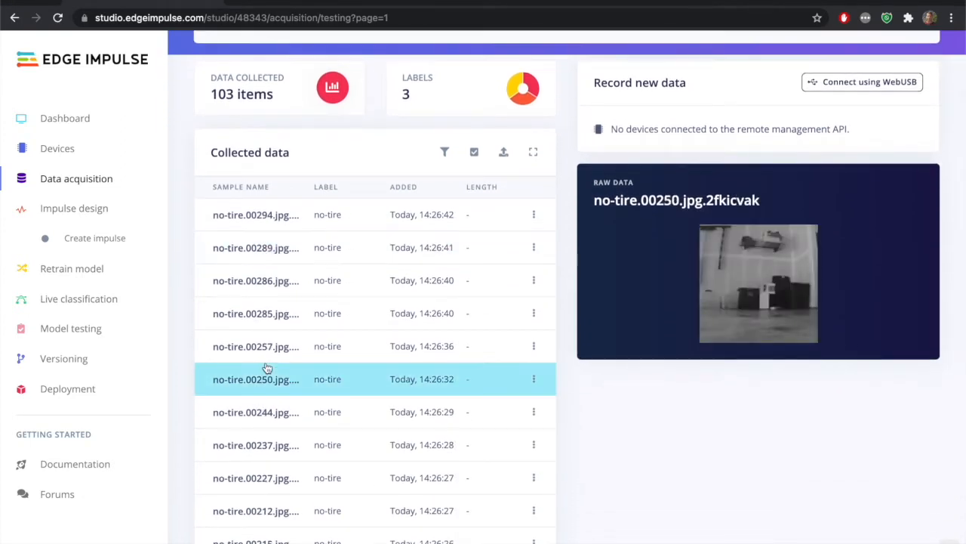
scroll(266, 368, "down", 3)
left_click(266, 373)
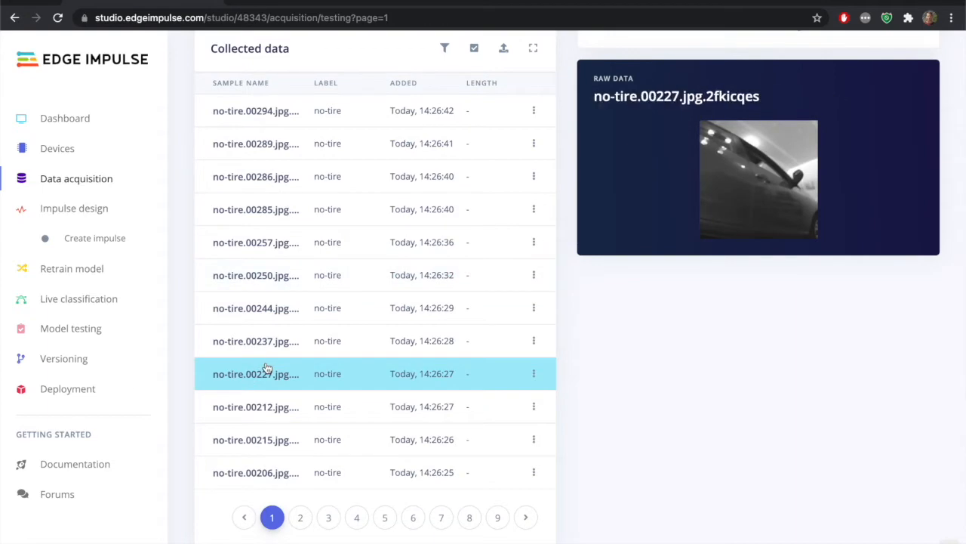
left_click(271, 464)
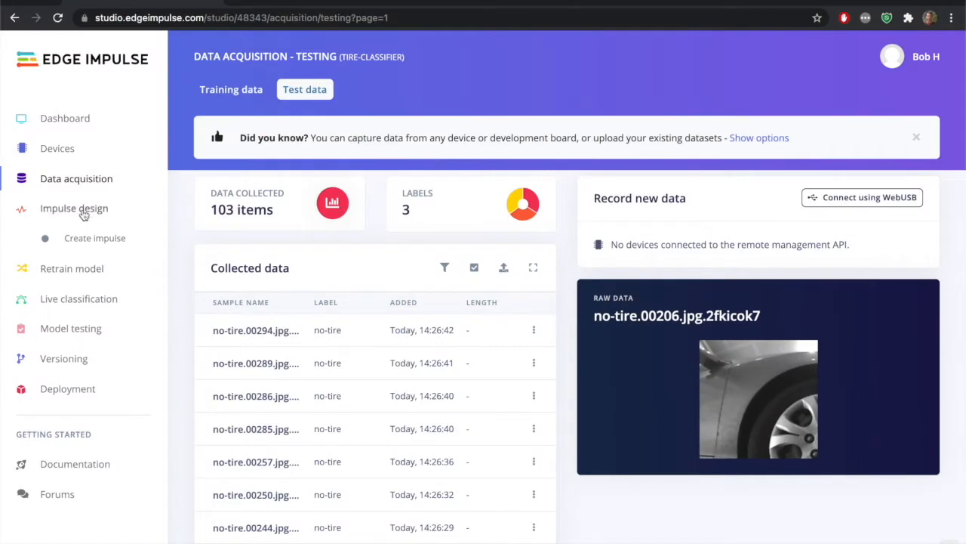
Design an impulse with an Image processing block and a Transfer Learning (Images) learning block, and save it
left_click(74, 209)
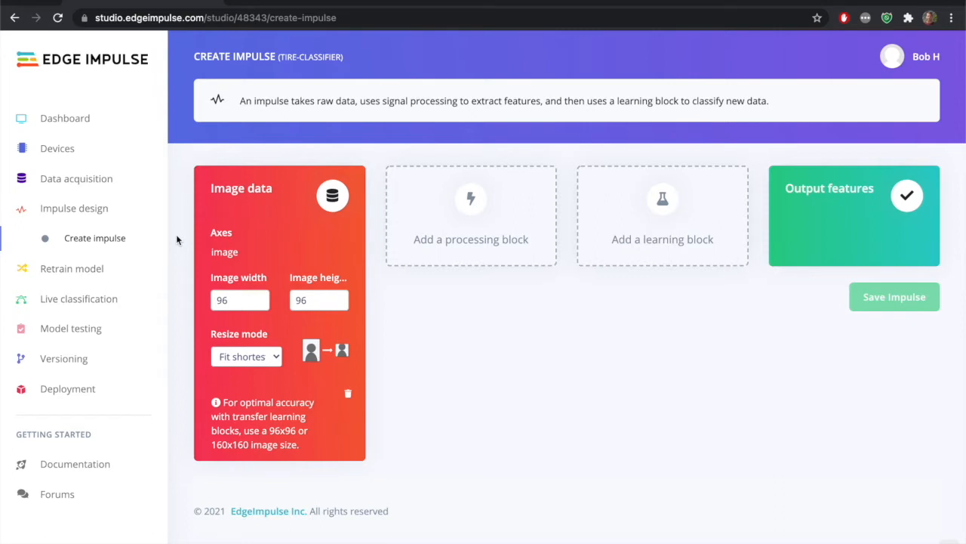
left_click(482, 223)
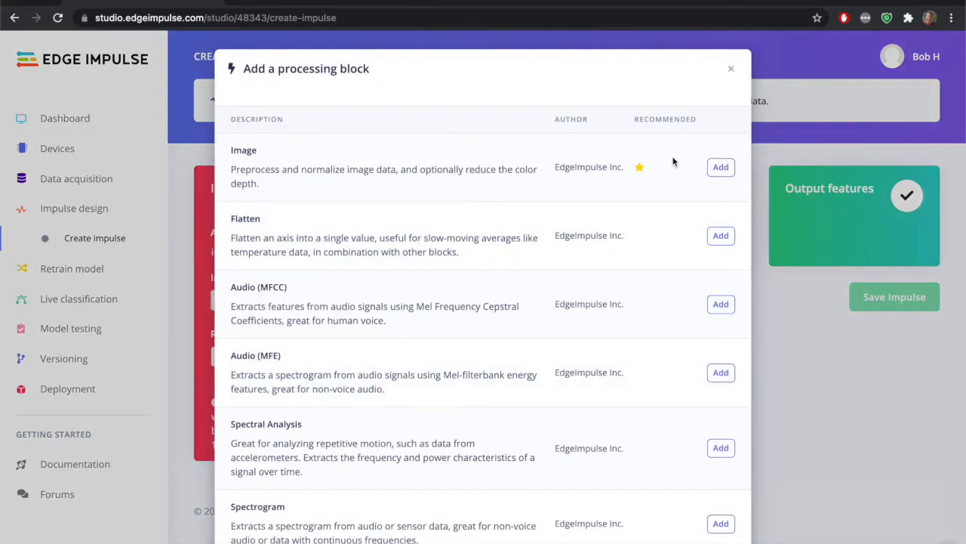
left_click(720, 168)
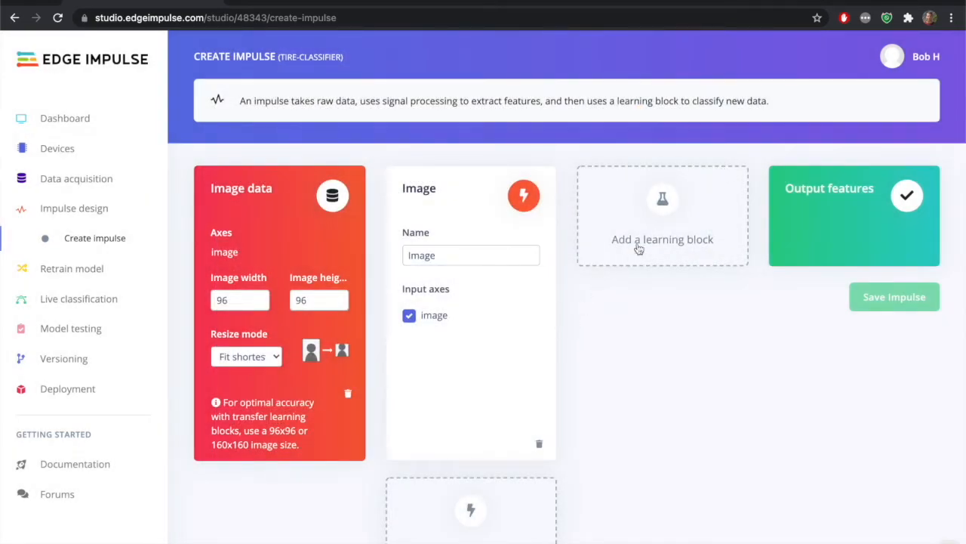
left_click(658, 234)
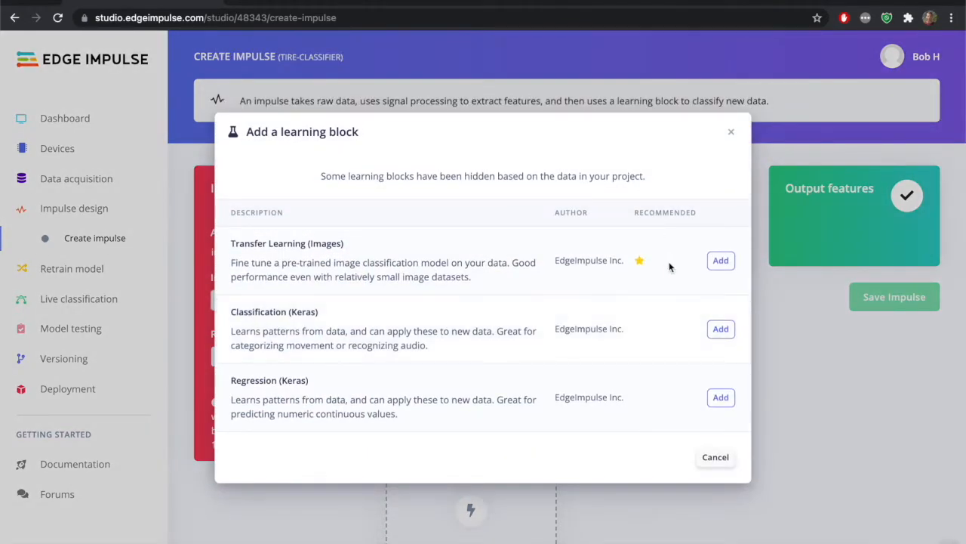
left_click(721, 260)
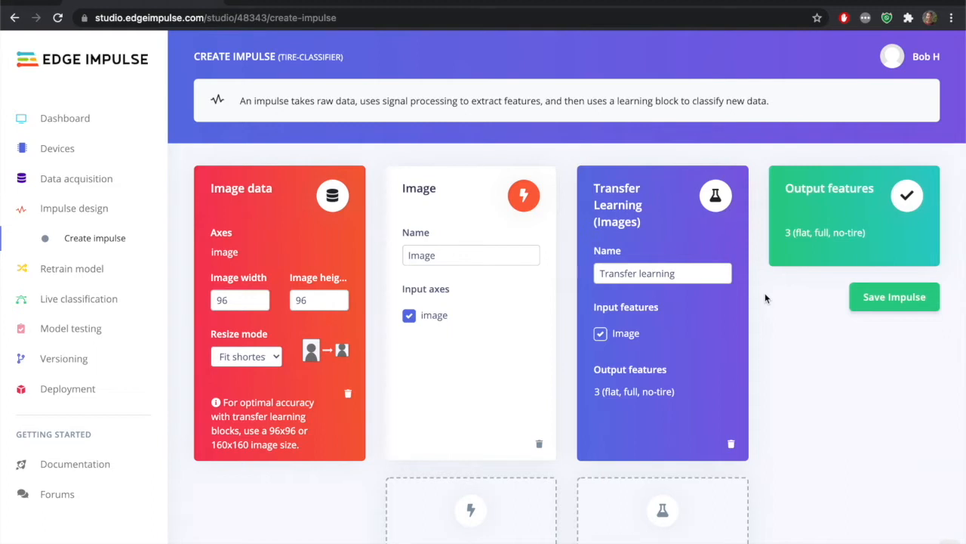
left_click(896, 299)
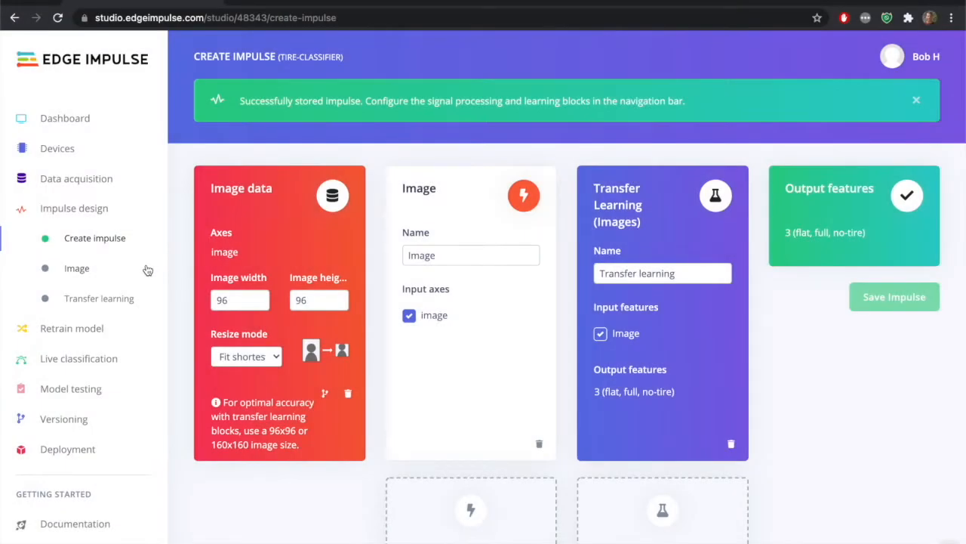
Set the Image block's color depth to Grayscale and save its parameters
left_click(77, 269)
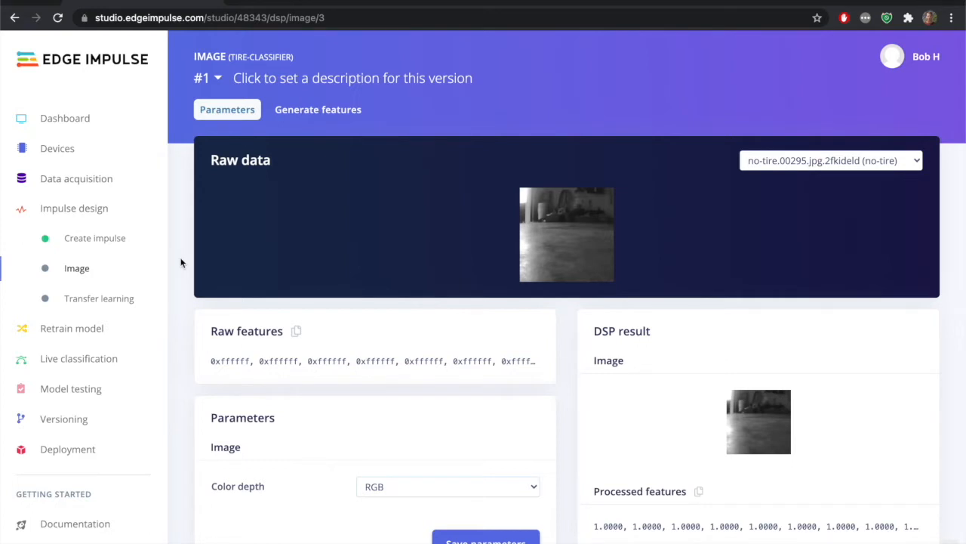
scroll(180, 263, "down", 3)
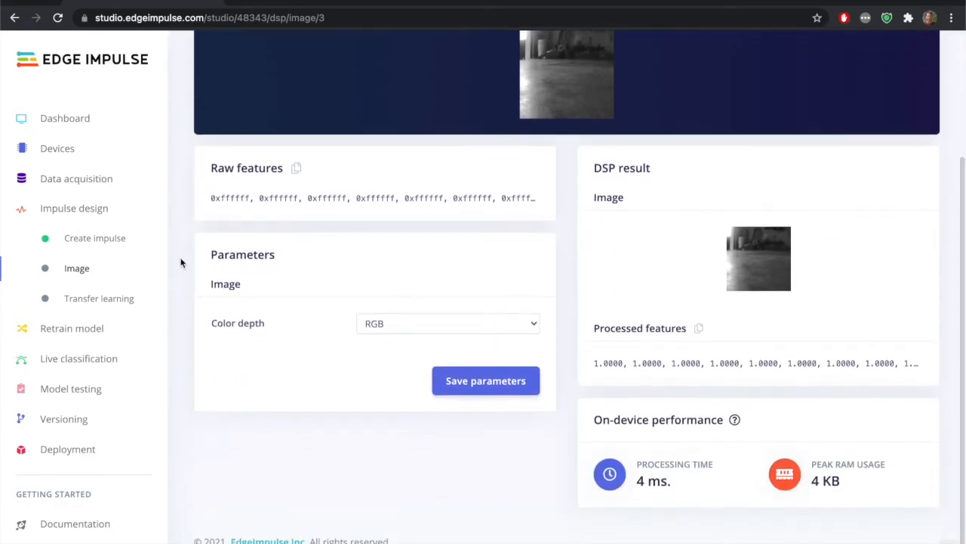
scroll(180, 263, "up", 3)
scroll(180, 263, "down", 2)
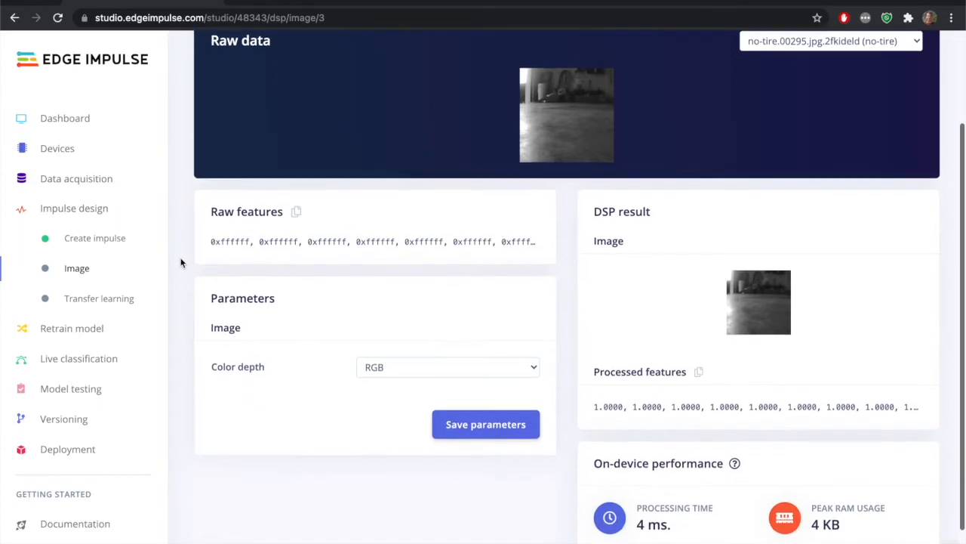
left_click(403, 358)
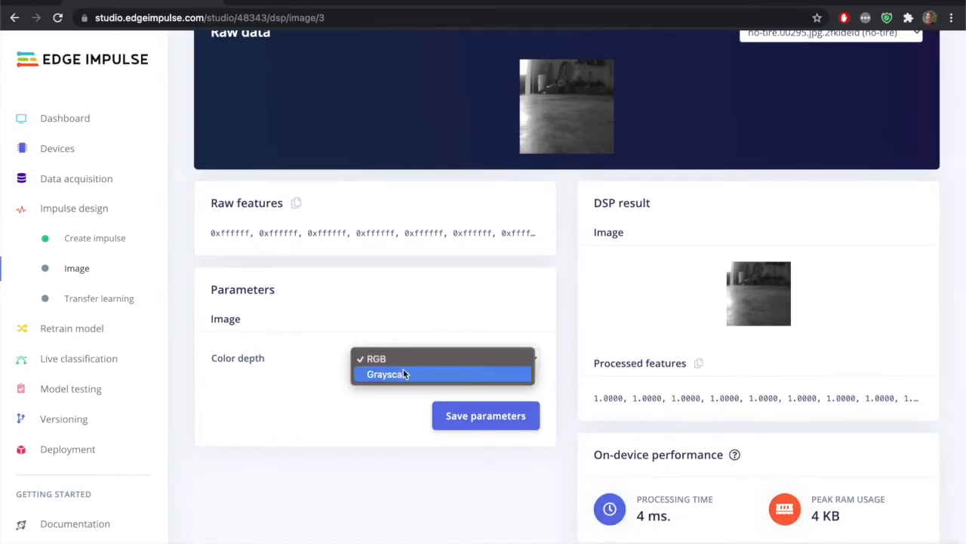
left_click(403, 374)
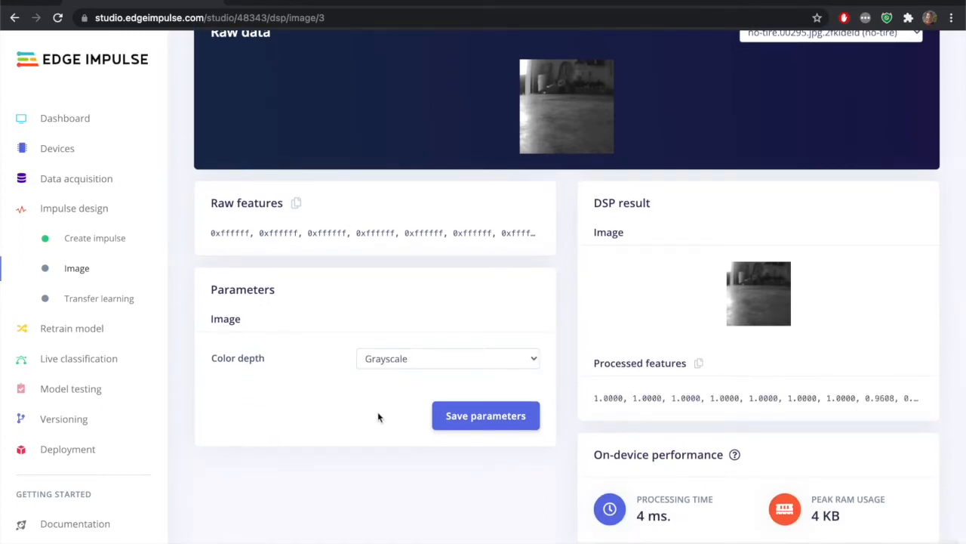
left_click(469, 417)
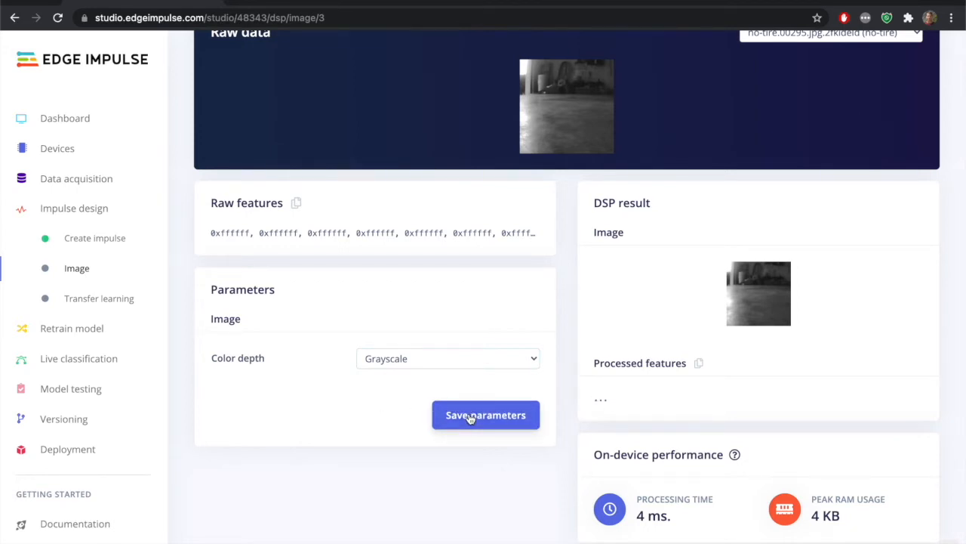
left_click(470, 416)
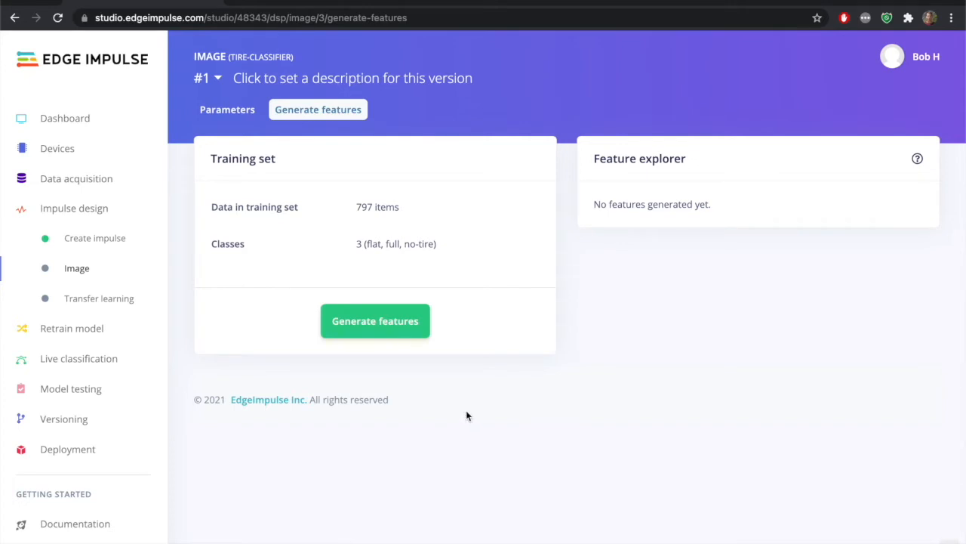
Generate features for the training set and rotate the feature explorer plot to examine how the classes separate
left_click(390, 330)
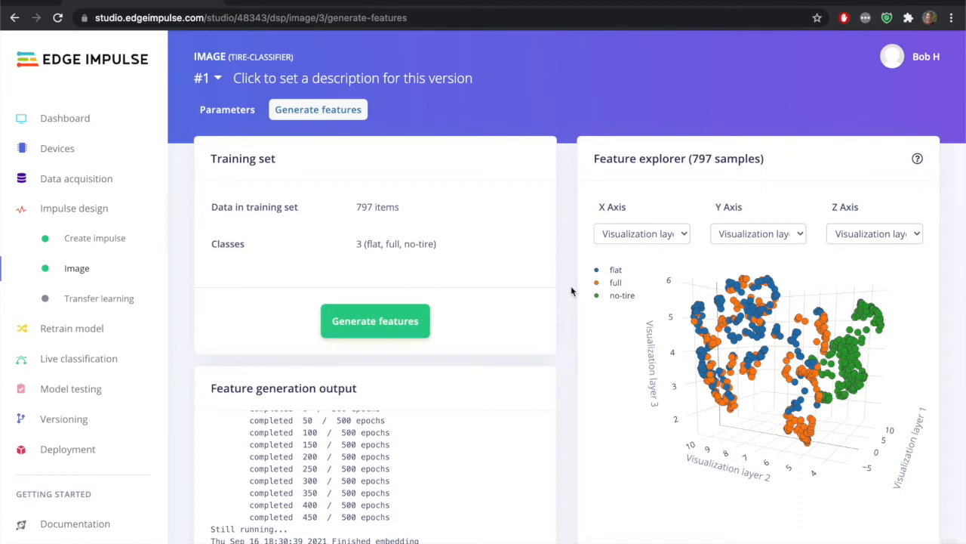
scroll(571, 291, "down", 1)
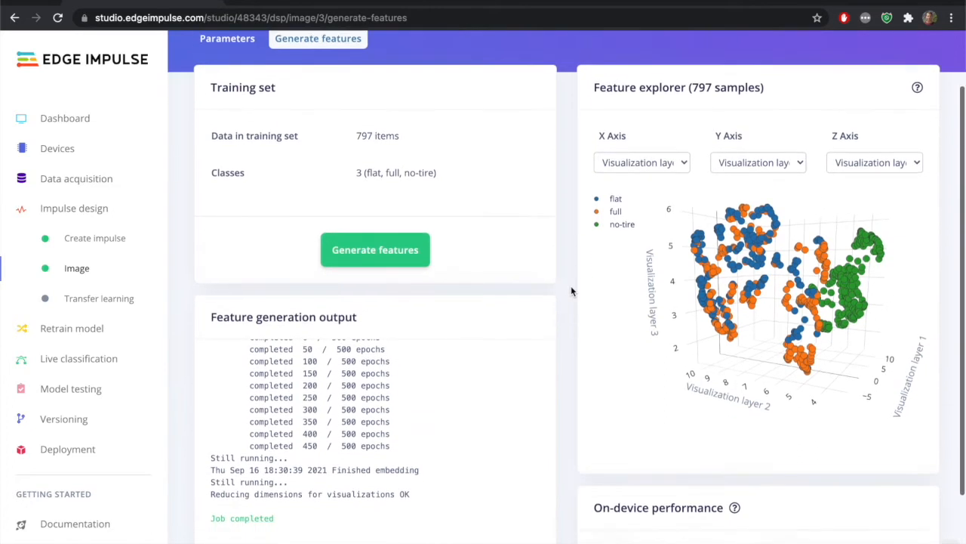
left_click_drag(755, 285, 736, 290)
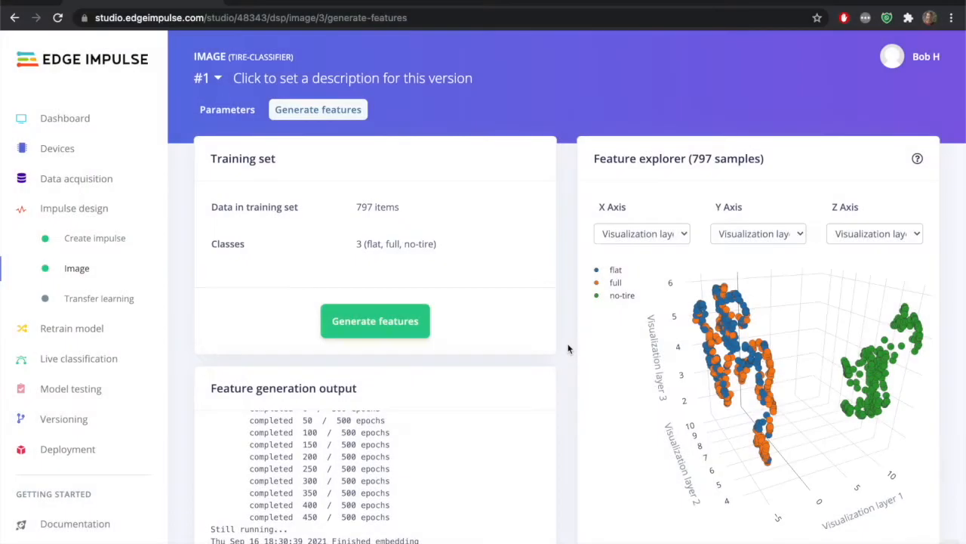
Choose MobileNetV2 96x96 0.35 as the transfer learning model and start training with 20 cycles at a 0.0005 learning rate
left_click(105, 300)
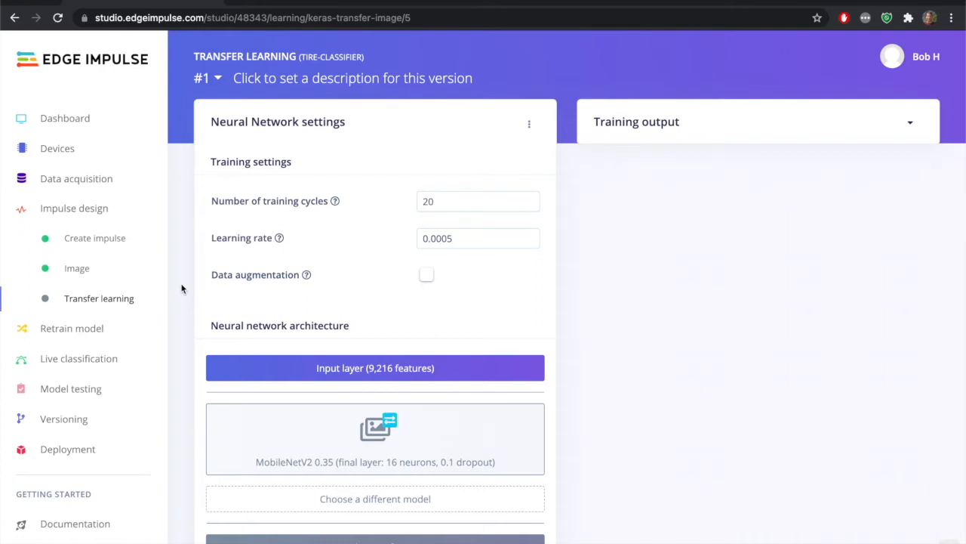
scroll(181, 287, "down", 3)
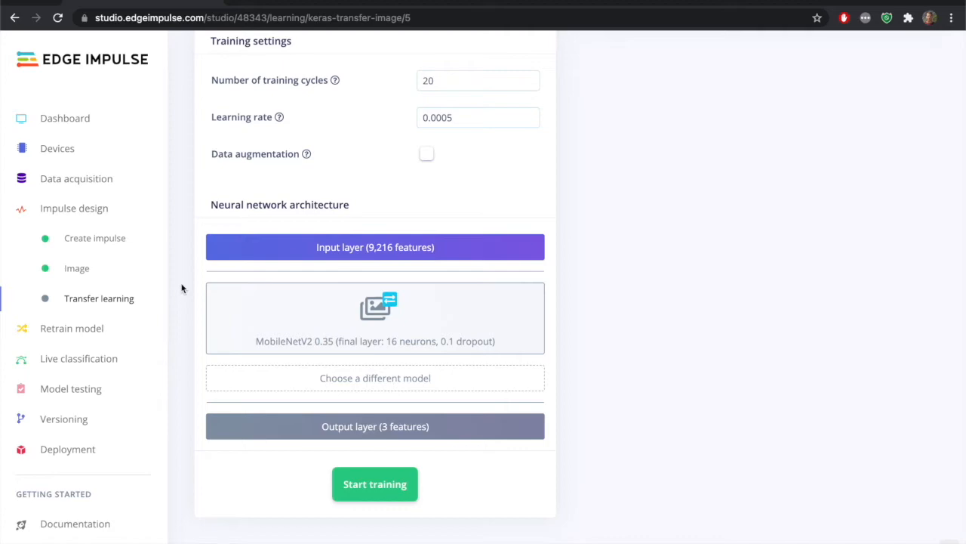
left_click(318, 378)
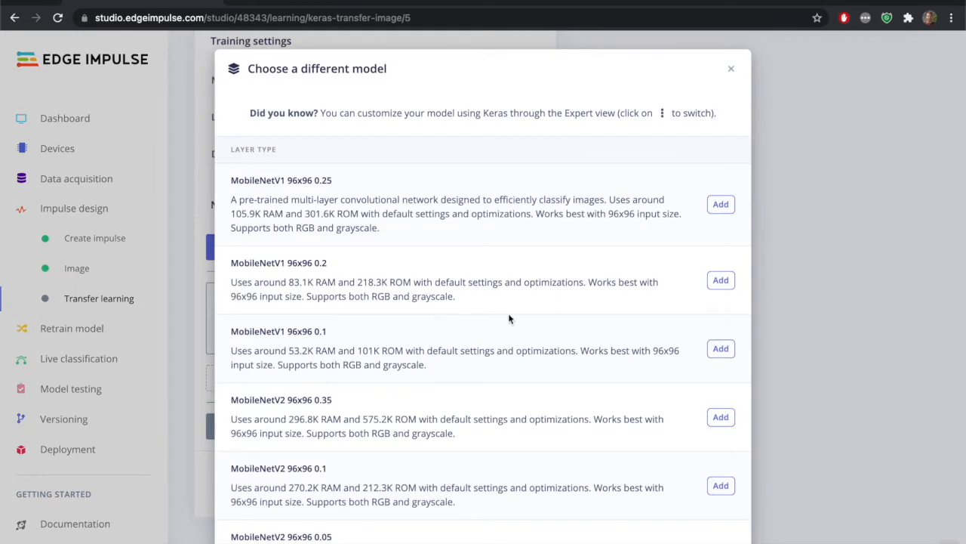
scroll(509, 319, "down", 3)
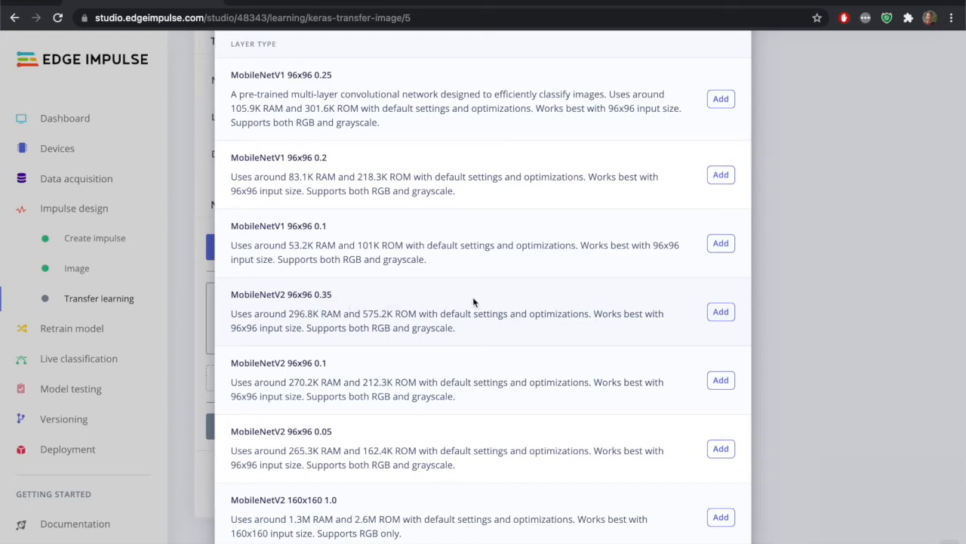
left_click(721, 311)
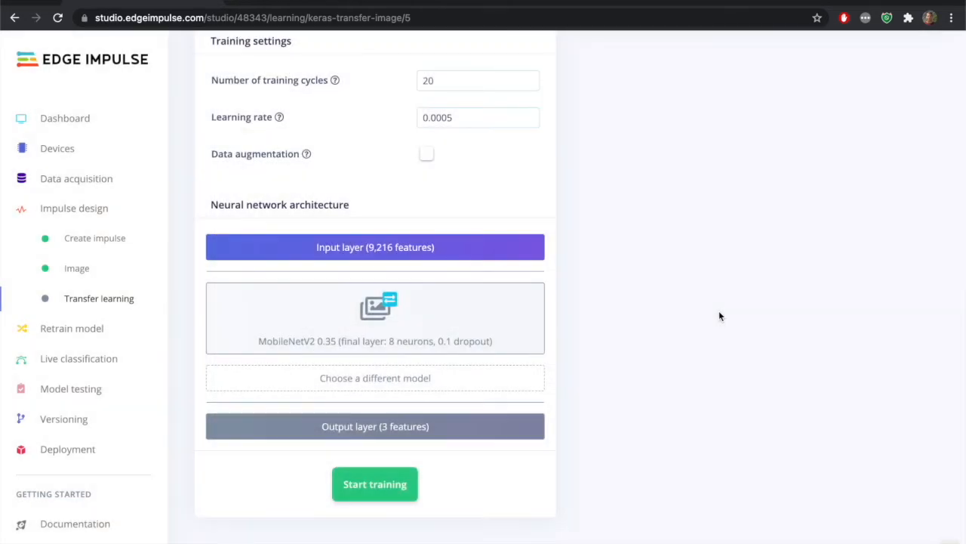
left_click(375, 485)
Examine the trained model's accuracy, confusion matrix, feature explorer and on-device performance
scroll(579, 370, "up", 2)
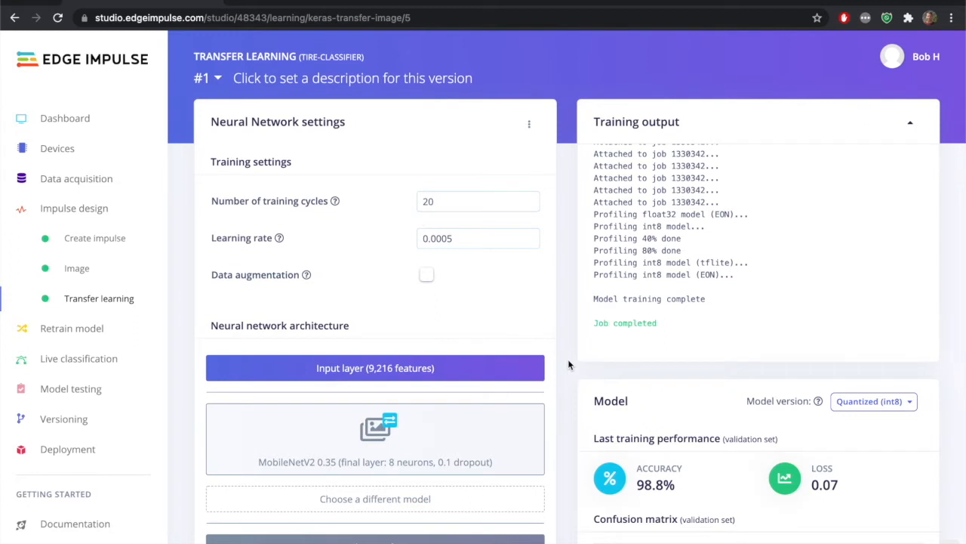
scroll(568, 365, "down", 3)
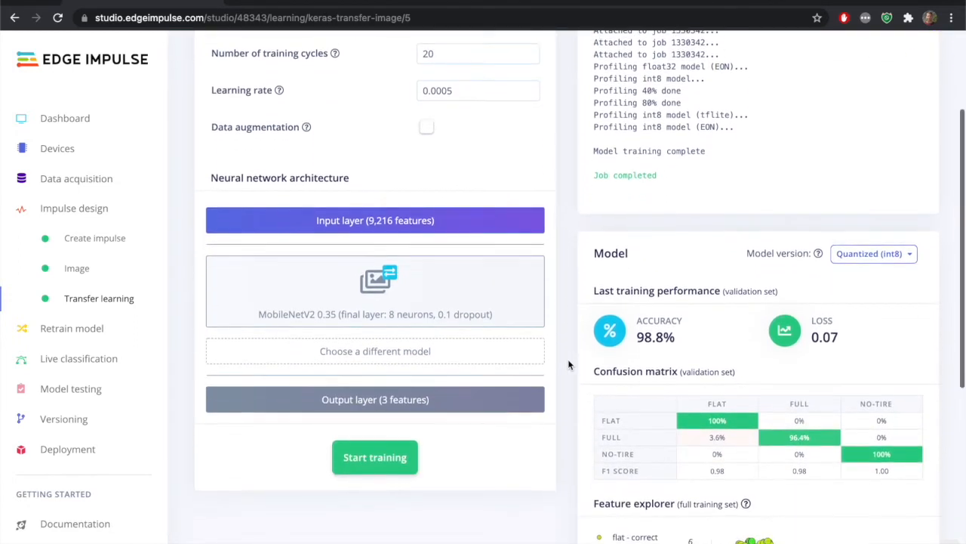
scroll(568, 364, "down", 2)
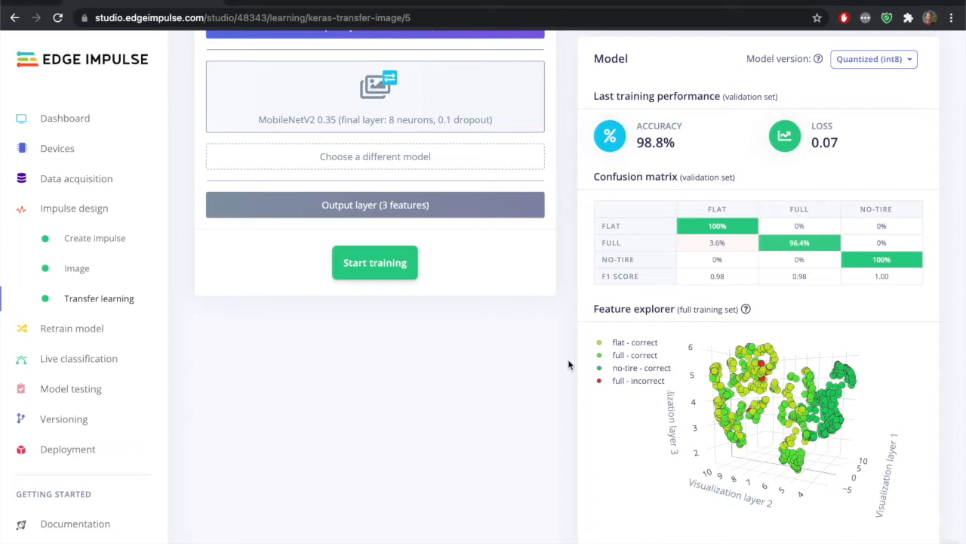
scroll(568, 364, "down", 3)
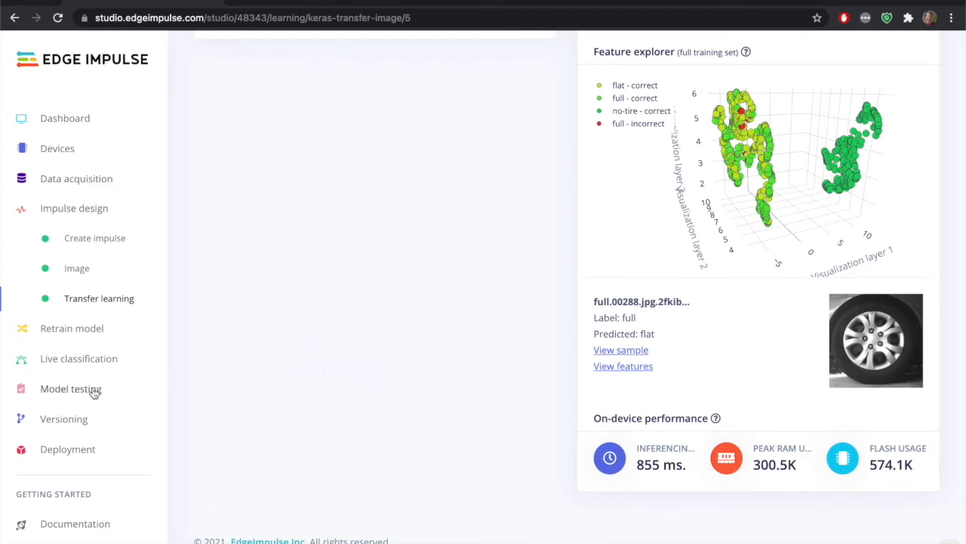
Classify all test data with the trained model and review the model testing results
left_click(73, 394)
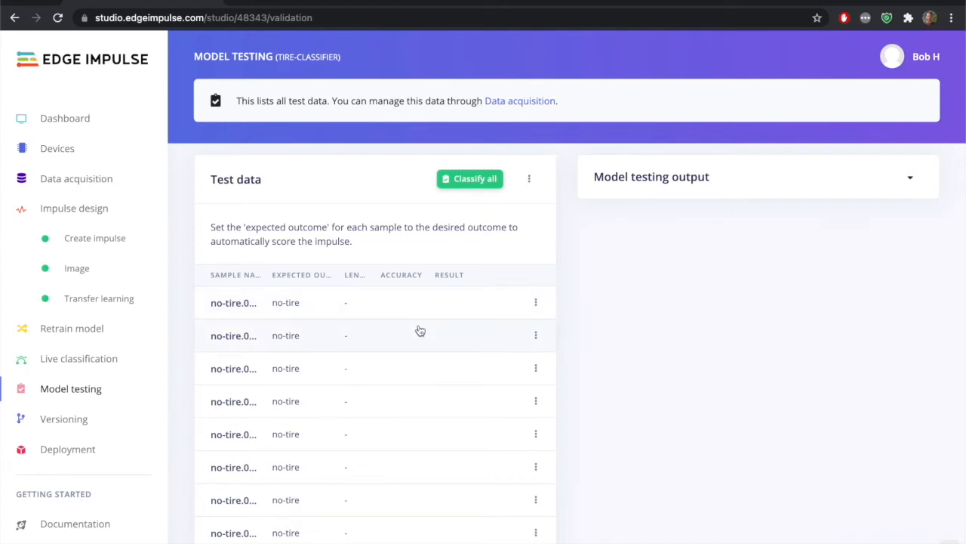
left_click(476, 180)
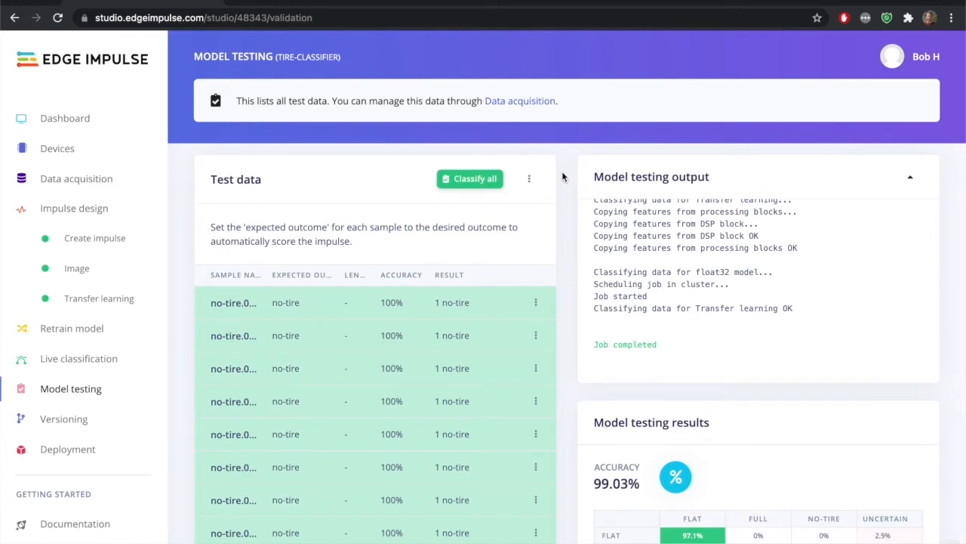
scroll(562, 170, "down", 3)
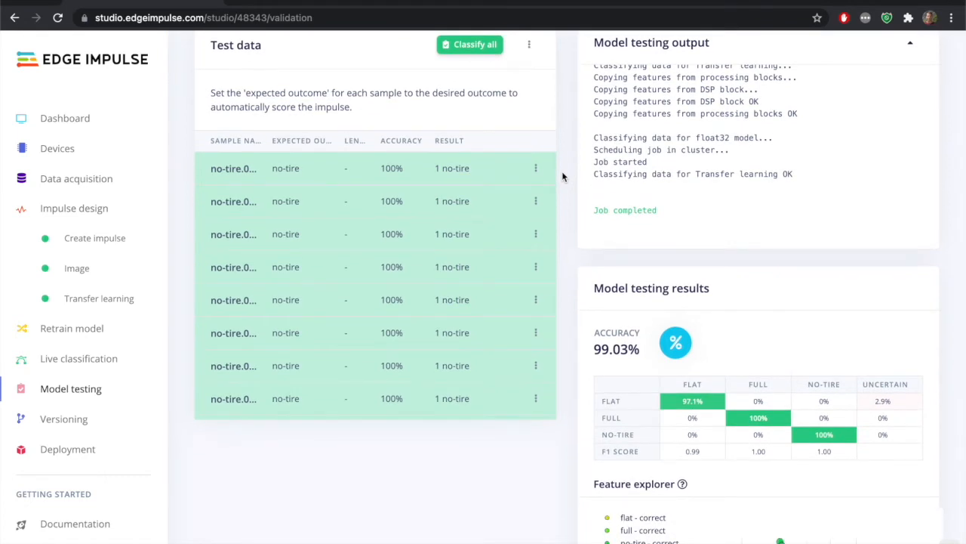
scroll(562, 176, "down", 1)
scroll(562, 175, "down", 3)
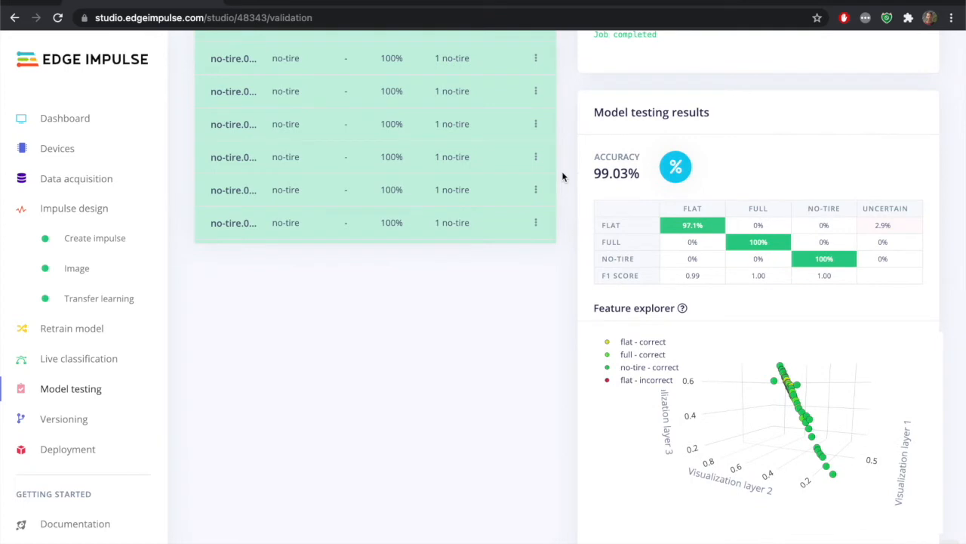
scroll(562, 175, "down", 1)
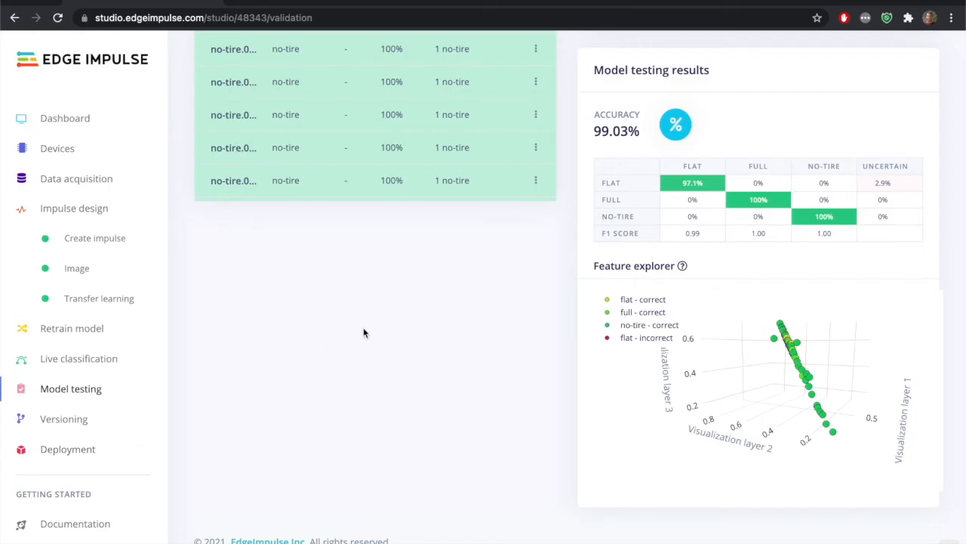
Switch to Finder to check the Downloads folder, and return to Edge Impulse Studio
key("super+Tab")
key("super+Tab")
key("super+Tab")
key("Tab")
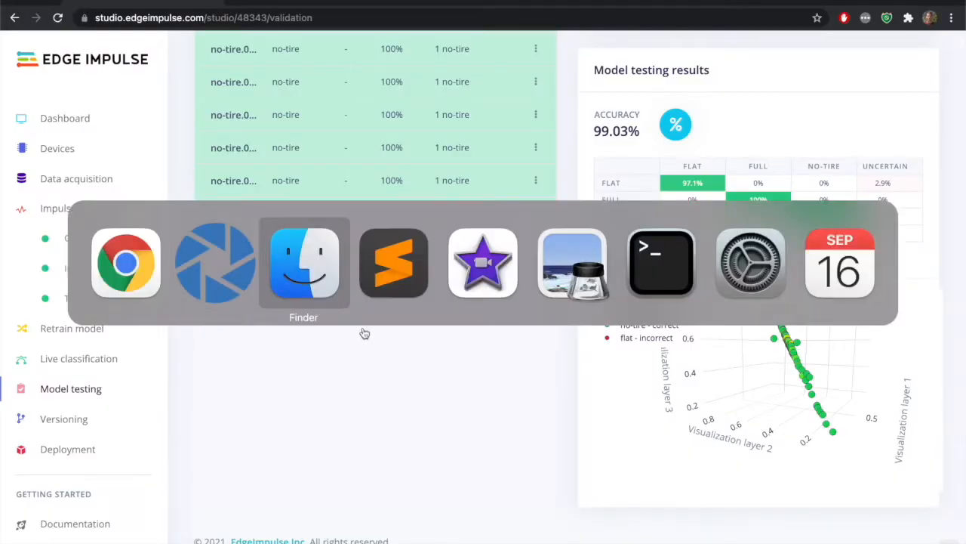
left_click(309, 228)
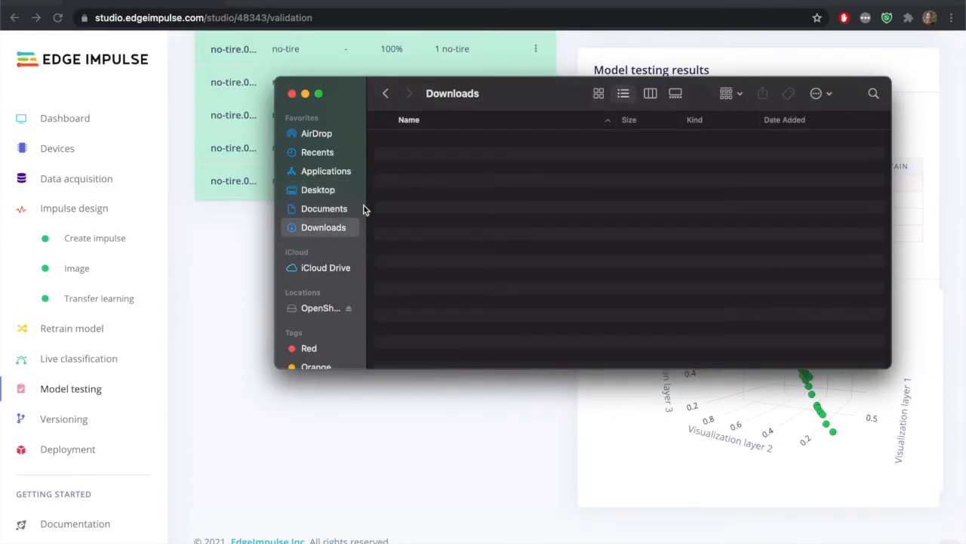
key("super+Tab")
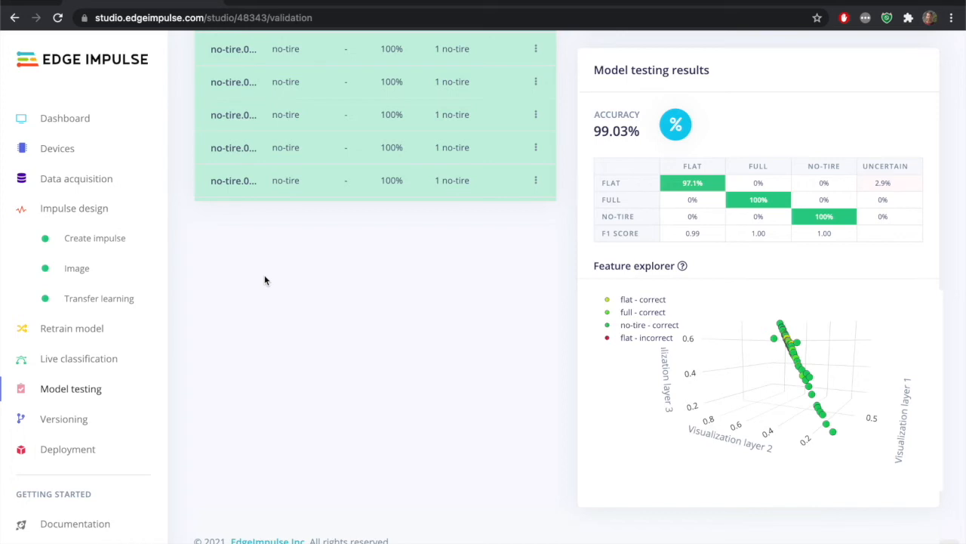
Build the impulse's deployment as an OpenMV library
left_click(68, 450)
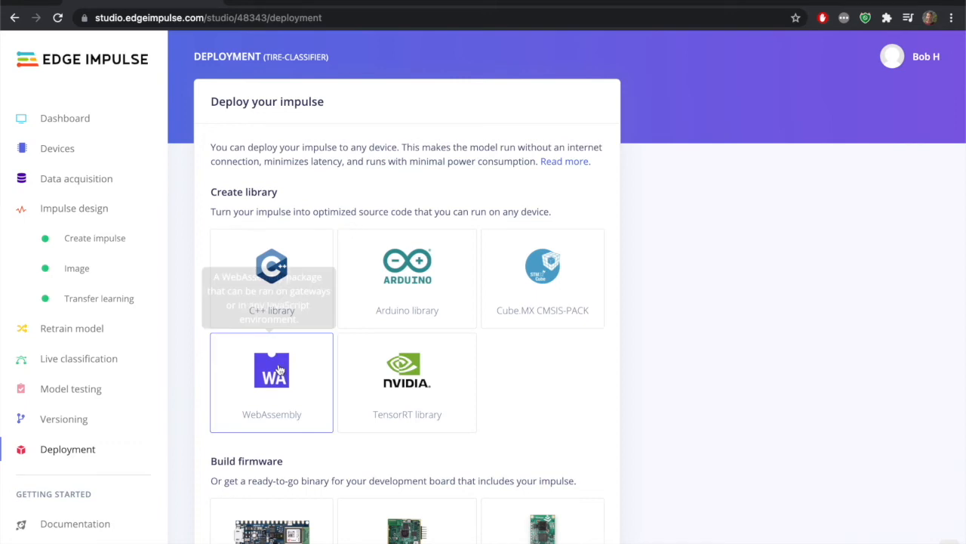
scroll(634, 314, "down", 5)
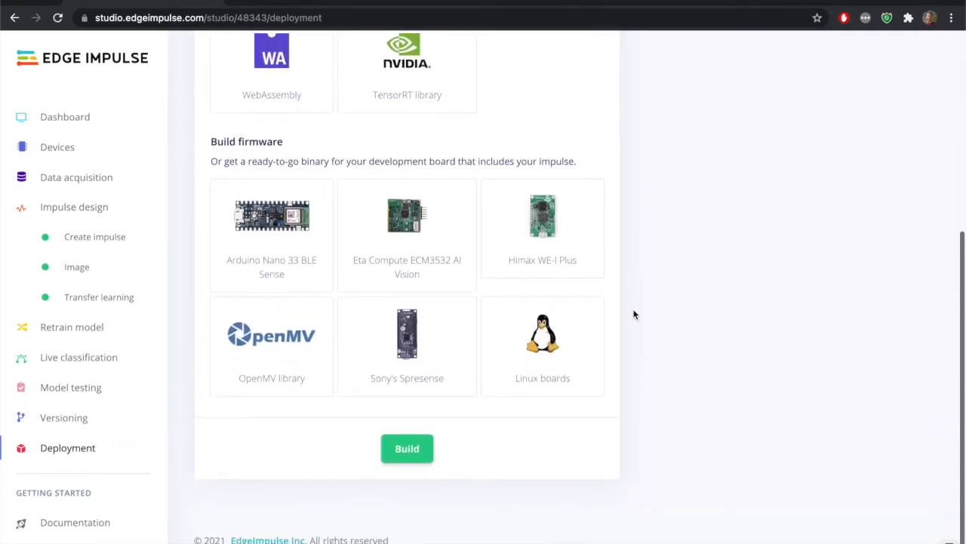
left_click(287, 348)
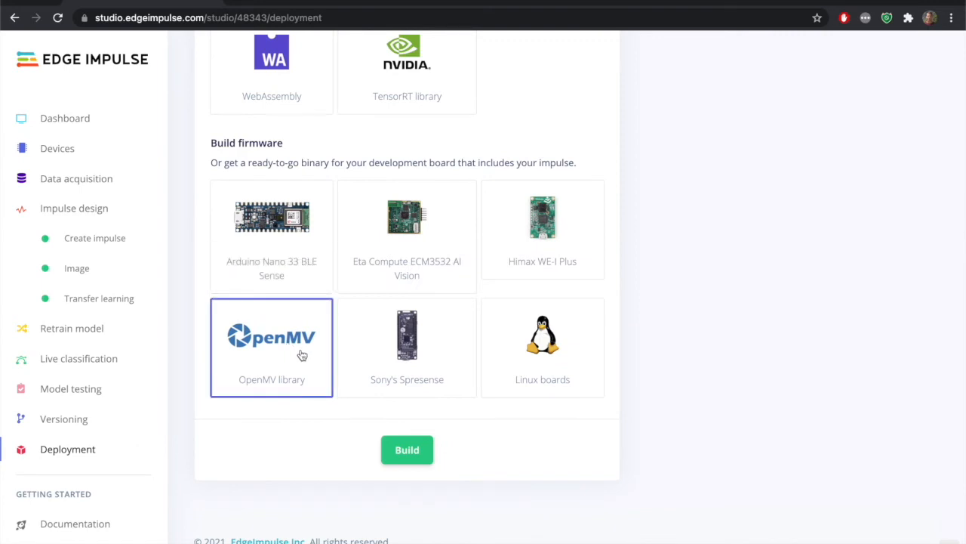
left_click(413, 451)
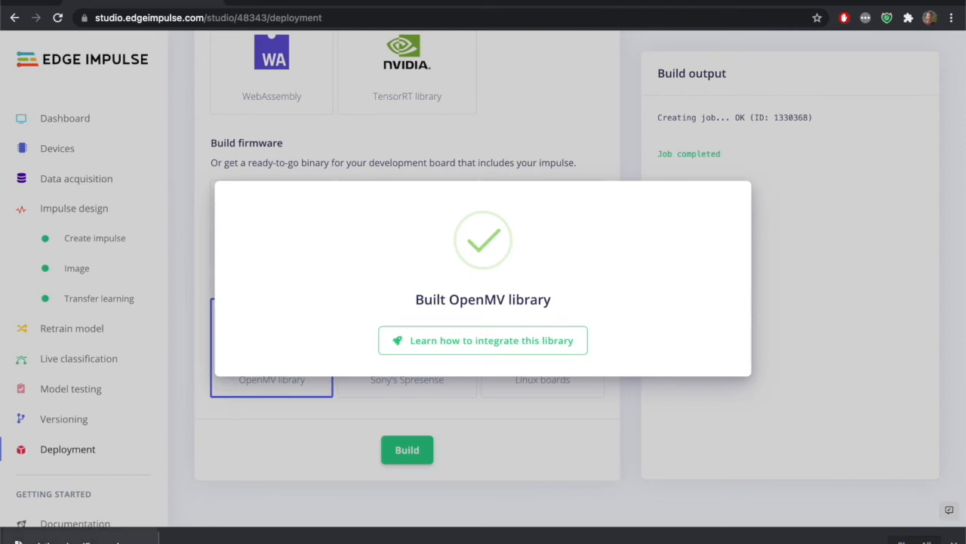
Extract the downloaded OpenMV library archive and look over ei_image_classification.py, labels.txt and trained.tflite in its folder
left_click(79, 540)
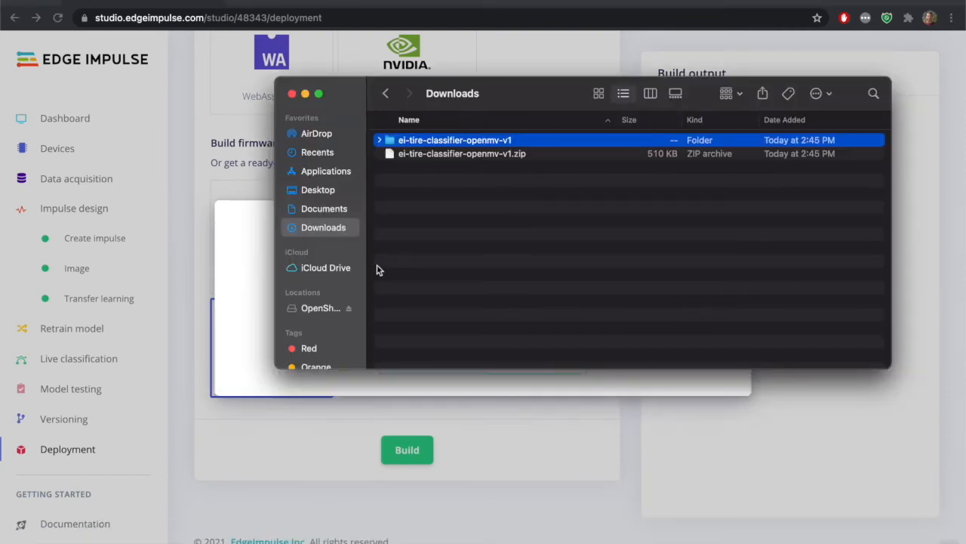
left_click(379, 140)
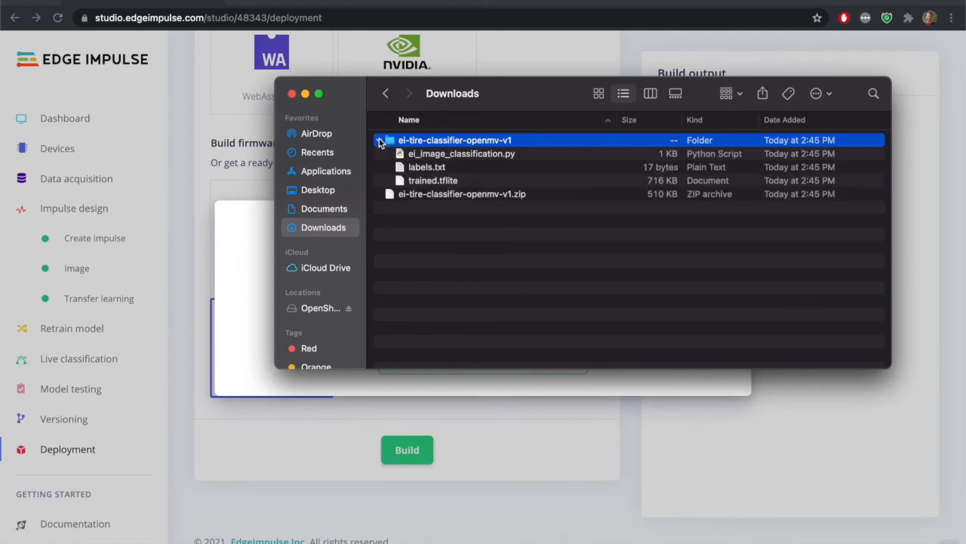
left_click(505, 155)
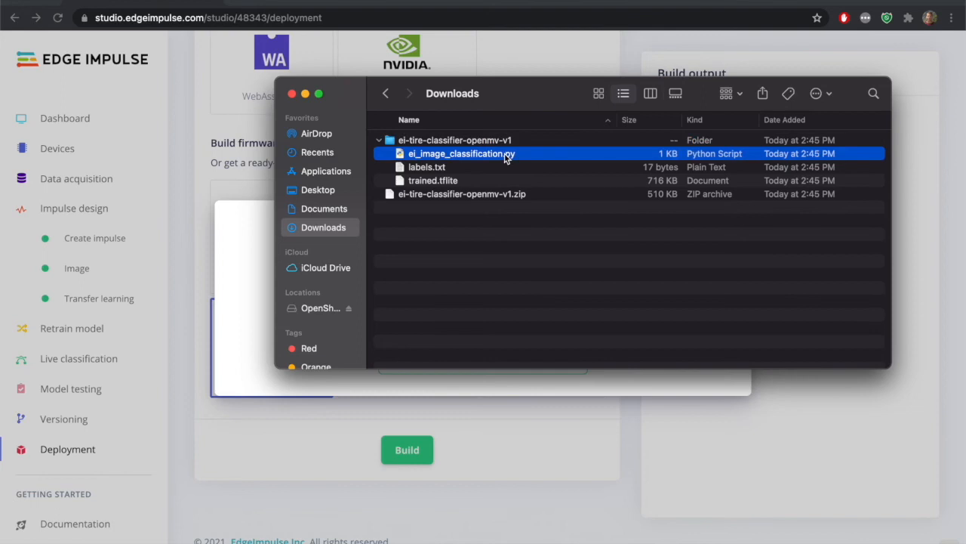
left_click(549, 169)
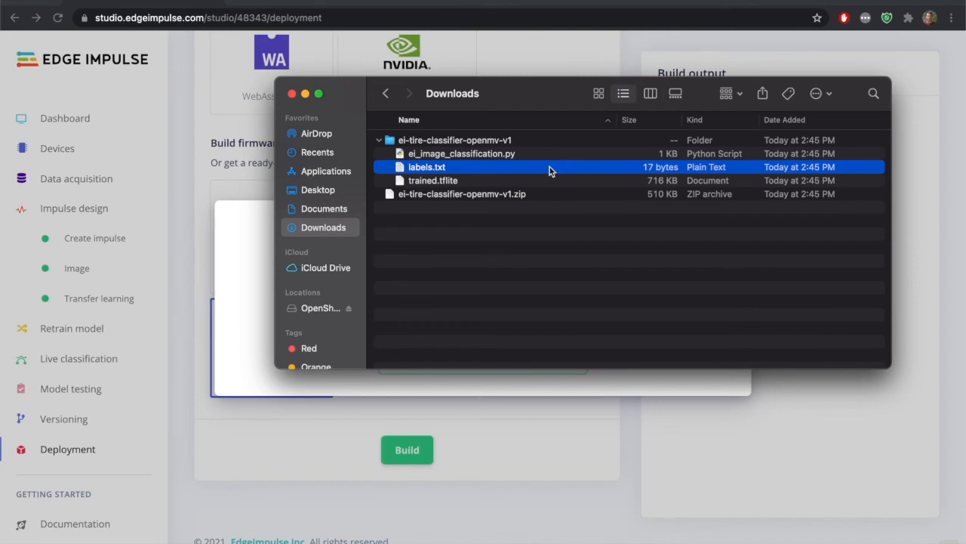
left_click(550, 181)
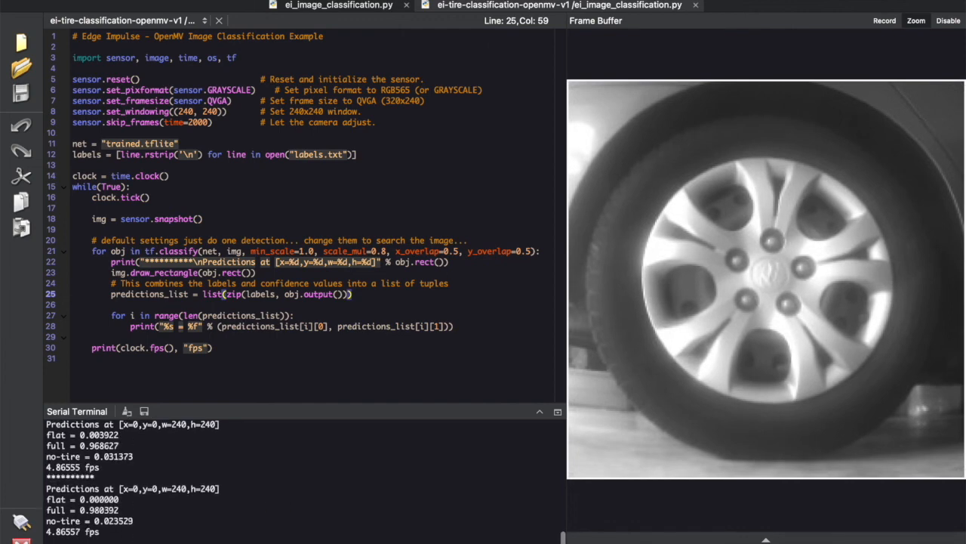
Stop the running ei_image_classification.py script in OpenMV IDE
left_click(21, 540)
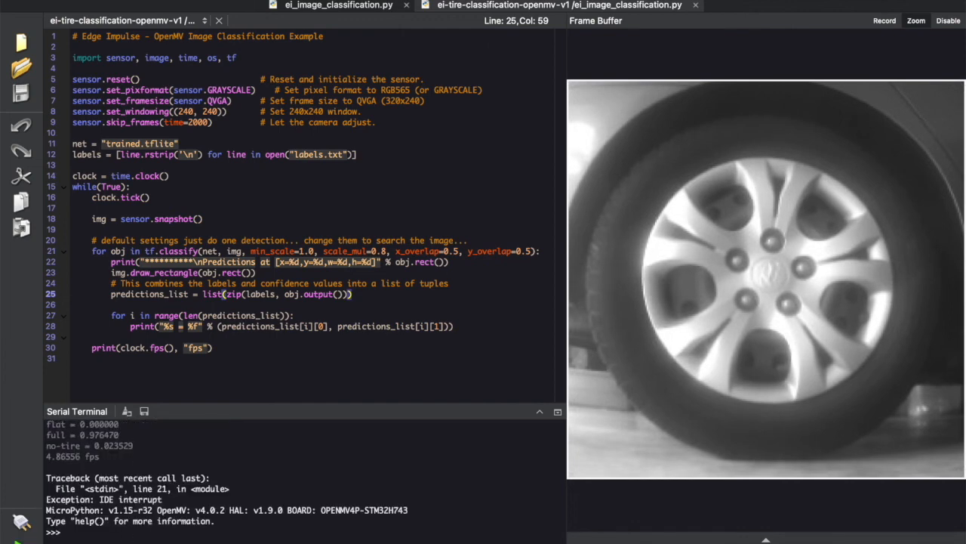